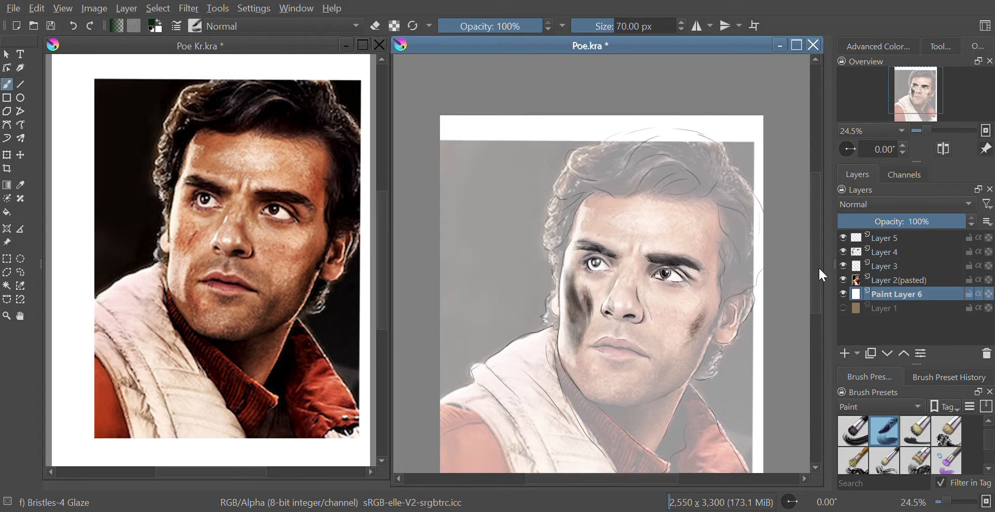
{"action": "scroll", "coordinate": [781, 341], "scroll_direction": "up", "scroll_amount": 3}
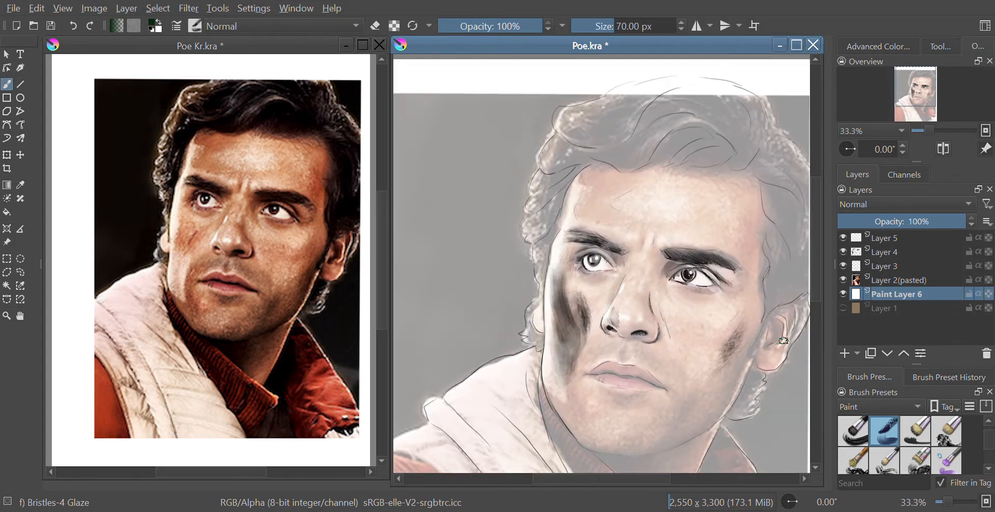
Zoom in on the head and pick the Basic-6 Details brush preset from the Sketch presets.
{"action": "left_click_drag", "start_coordinate": [739, 339], "coordinate": [697, 334]}
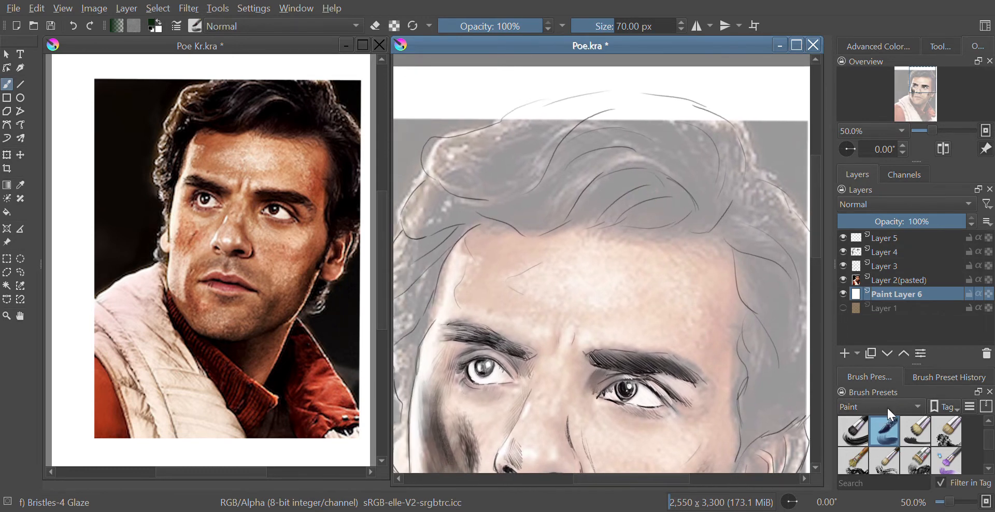
{"action": "left_click", "coordinate": [864, 446]}
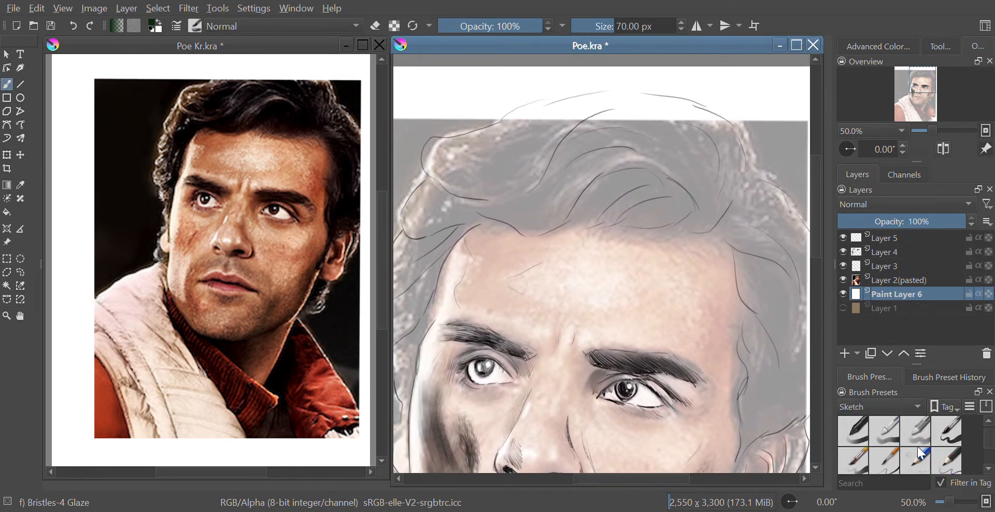
{"action": "left_click", "coordinate": [880, 464]}
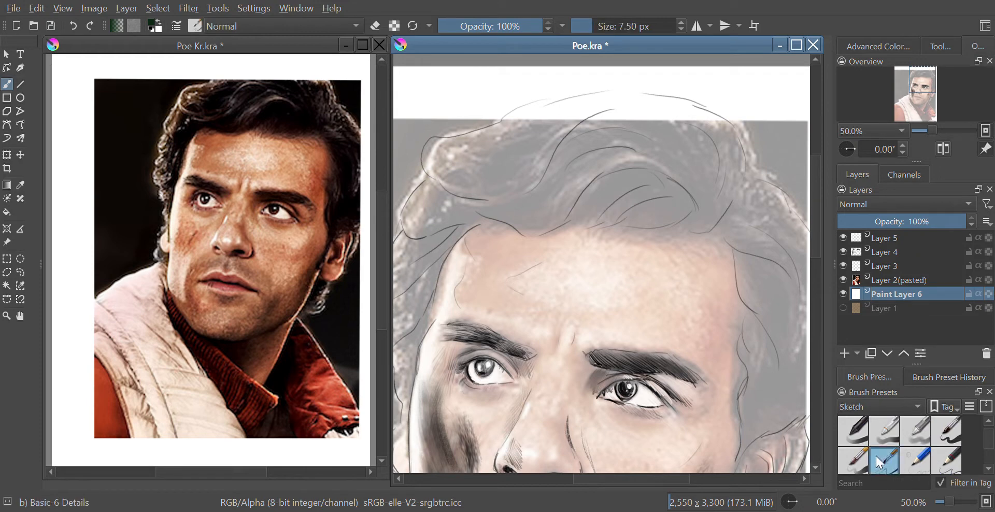
{"action": "right_click", "coordinate": [527, 199]}
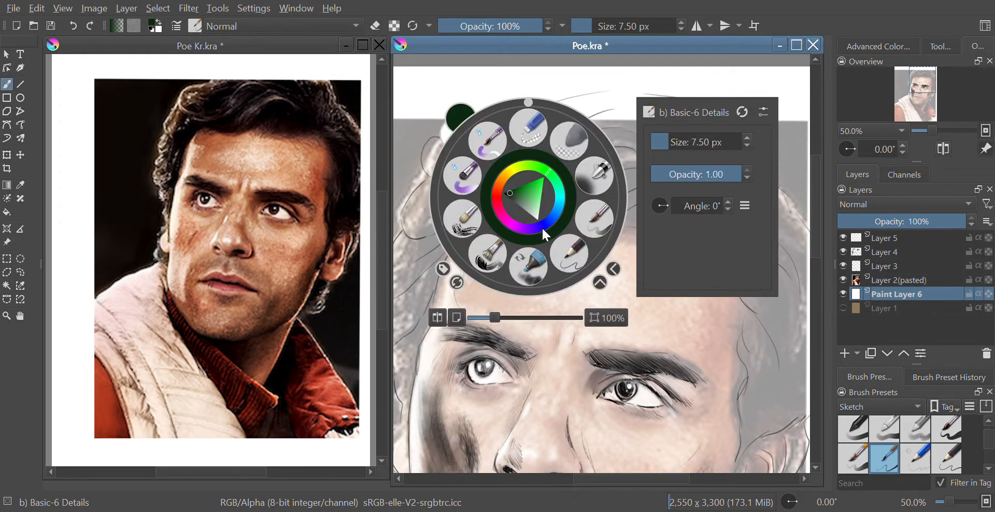
{"action": "left_click_drag", "start_coordinate": [505, 193], "coordinate": [501, 192]}
{"action": "right_click", "coordinate": [501, 192]}
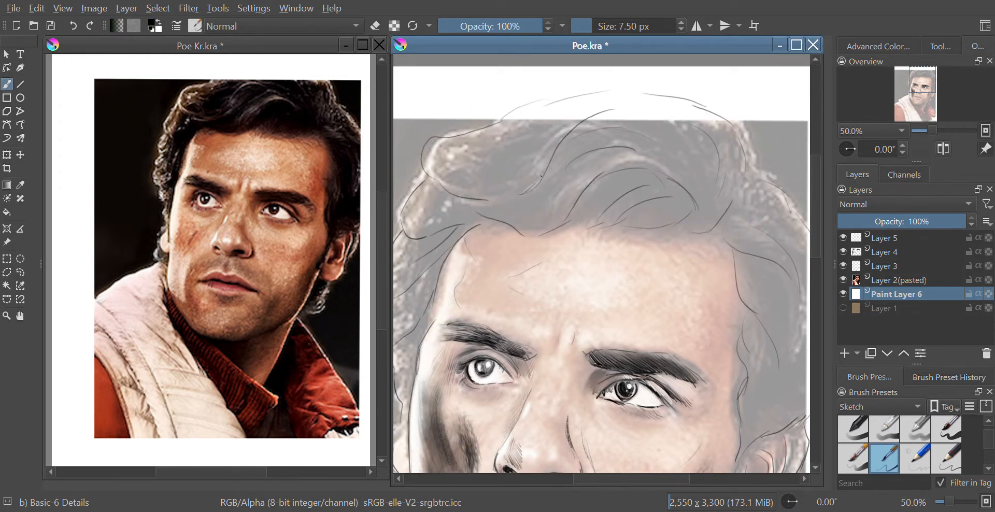
Draw fine hair strand lines across the top of the head on Paint Layer 6.
{"action": "left_click_drag", "start_coordinate": [554, 153], "coordinate": [626, 106]}
{"action": "left_click_drag", "start_coordinate": [467, 197], "coordinate": [526, 187]}
{"action": "mouse_move", "coordinate": [564, 224]}
{"action": "left_mouse_down"}
{"action": "mouse_move", "coordinate": [624, 164]}
{"action": "mouse_move", "coordinate": [665, 174]}
{"action": "left_mouse_up"}
{"action": "mouse_move", "coordinate": [568, 159]}
{"action": "left_mouse_down"}
{"action": "mouse_move", "coordinate": [612, 149]}
{"action": "mouse_move", "coordinate": [657, 154]}
{"action": "left_mouse_up"}
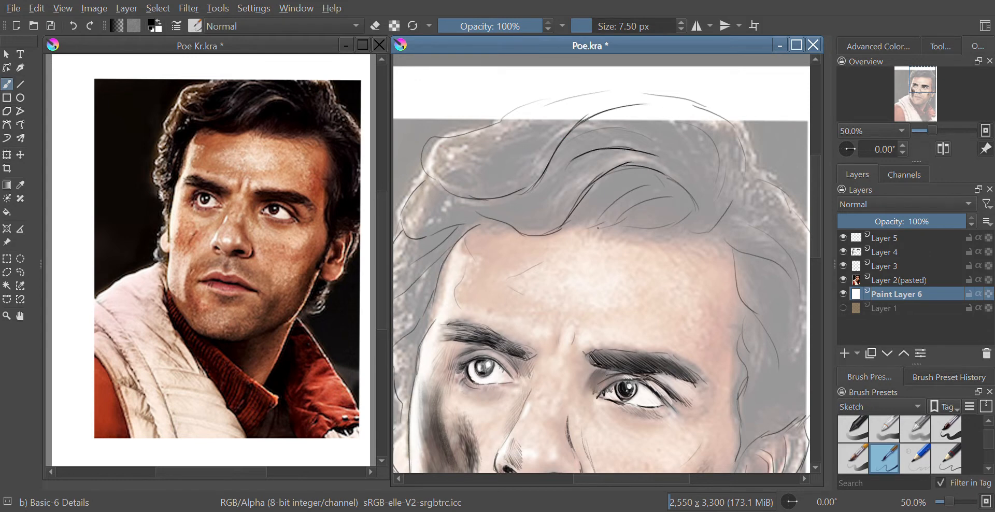
{"action": "mouse_move", "coordinate": [596, 224]}
{"action": "left_mouse_down"}
{"action": "mouse_move", "coordinate": [634, 189]}
{"action": "mouse_move", "coordinate": [676, 185]}
{"action": "mouse_move", "coordinate": [684, 196]}
{"action": "mouse_move", "coordinate": [736, 136]}
{"action": "mouse_move", "coordinate": [720, 124]}
{"action": "left_mouse_up"}
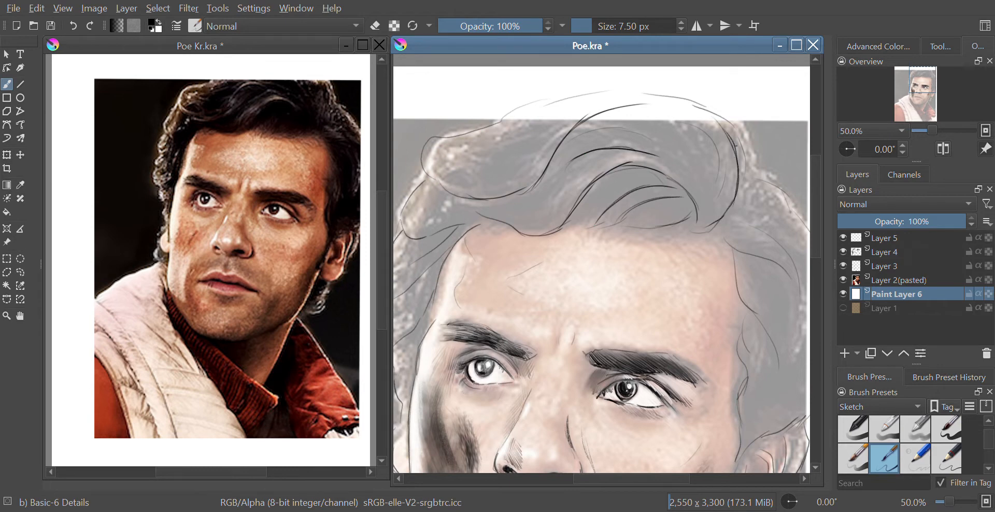
Add hair strand lines on the right side of the head, running down toward the ear.
{"action": "left_click_drag", "start_coordinate": [720, 235], "coordinate": [777, 271]}
{"action": "left_click_drag", "start_coordinate": [771, 352], "coordinate": [643, 306]}
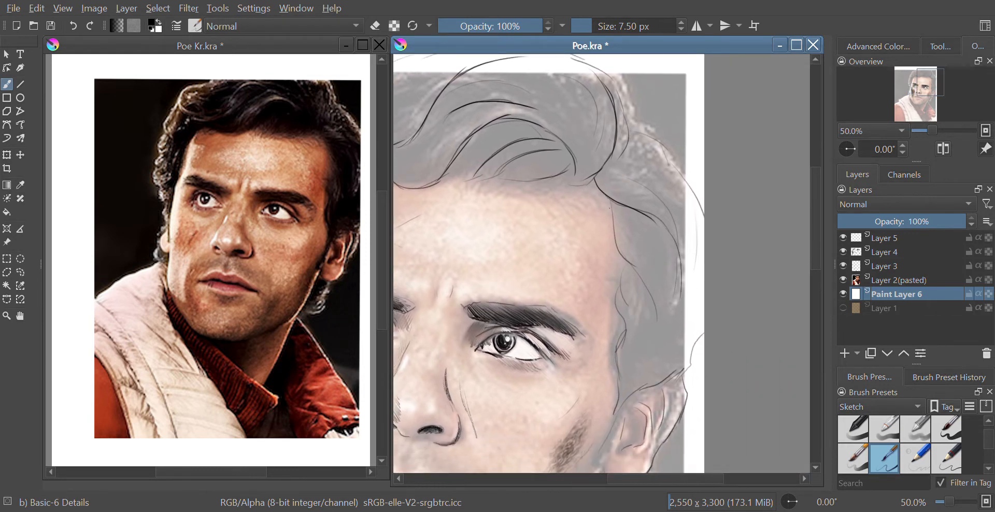
{"action": "left_click_drag", "start_coordinate": [607, 209], "coordinate": [661, 331]}
{"action": "mouse_move", "coordinate": [618, 266]}
{"action": "left_mouse_down"}
{"action": "mouse_move", "coordinate": [620, 295]}
{"action": "mouse_move", "coordinate": [652, 353]}
{"action": "left_mouse_up"}
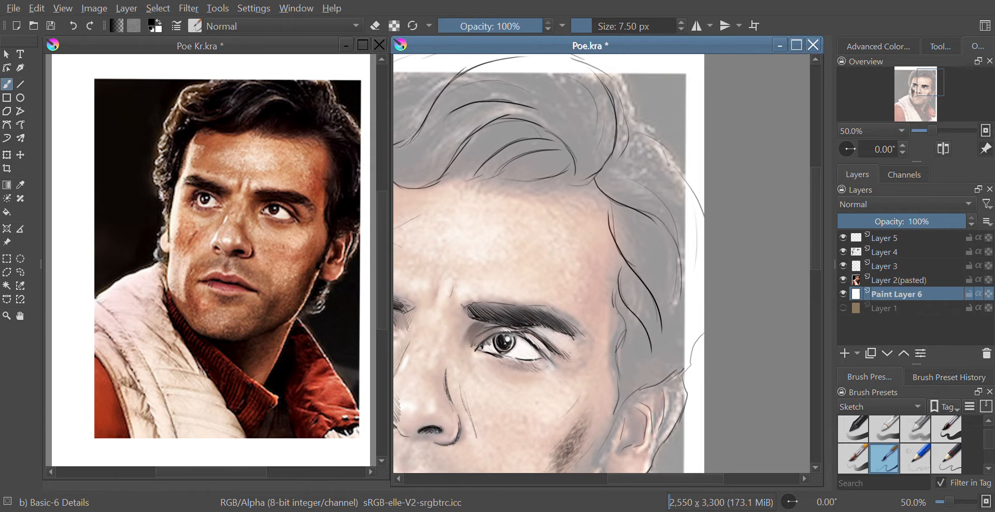
{"action": "left_click_drag", "start_coordinate": [614, 306], "coordinate": [642, 357]}
{"action": "left_click_drag", "start_coordinate": [624, 333], "coordinate": [700, 316]}
{"action": "left_click_drag", "start_coordinate": [628, 313], "coordinate": [719, 381]}
Draw hair strand lines along the left side of the head above the temple.
{"action": "mouse_move", "coordinate": [487, 194]}
{"action": "left_mouse_down"}
{"action": "mouse_move", "coordinate": [505, 230]}
{"action": "mouse_move", "coordinate": [541, 176]}
{"action": "mouse_move", "coordinate": [607, 144]}
{"action": "mouse_move", "coordinate": [640, 141]}
{"action": "left_mouse_up"}
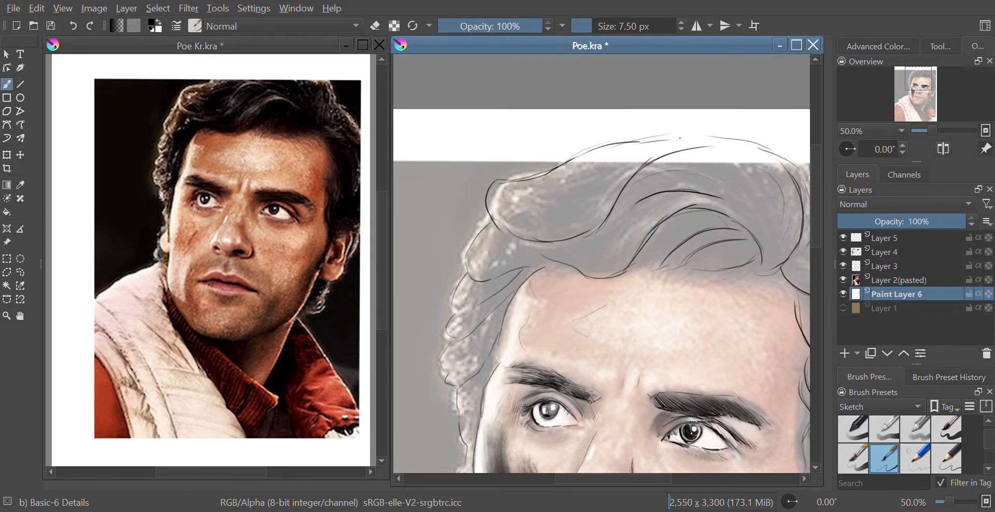
{"action": "left_click_drag", "start_coordinate": [469, 267], "coordinate": [525, 257]}
{"action": "mouse_move", "coordinate": [454, 319]}
{"action": "left_mouse_down"}
{"action": "mouse_move", "coordinate": [478, 308]}
{"action": "mouse_move", "coordinate": [516, 280]}
{"action": "left_mouse_up"}
{"action": "left_click_drag", "start_coordinate": [483, 326], "coordinate": [515, 291]}
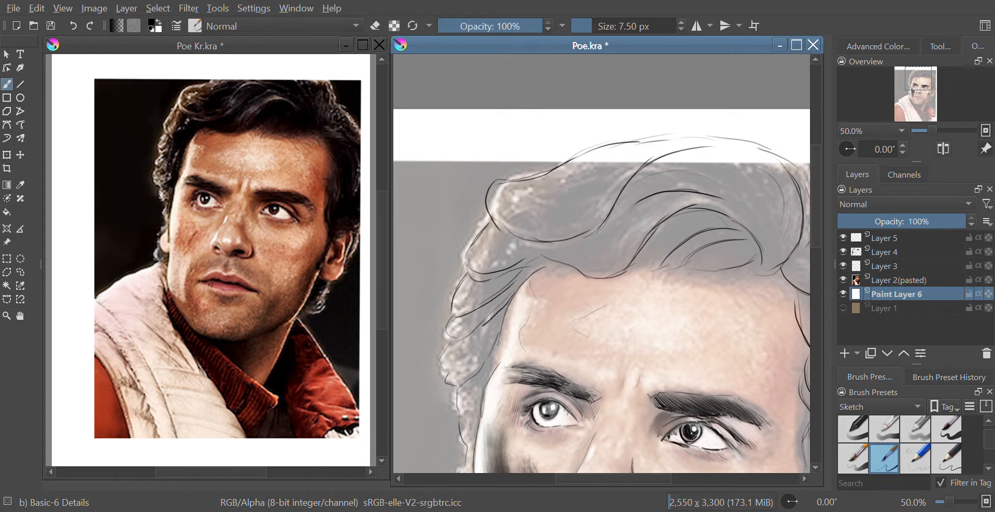
{"action": "left_click_drag", "start_coordinate": [449, 337], "coordinate": [480, 322]}
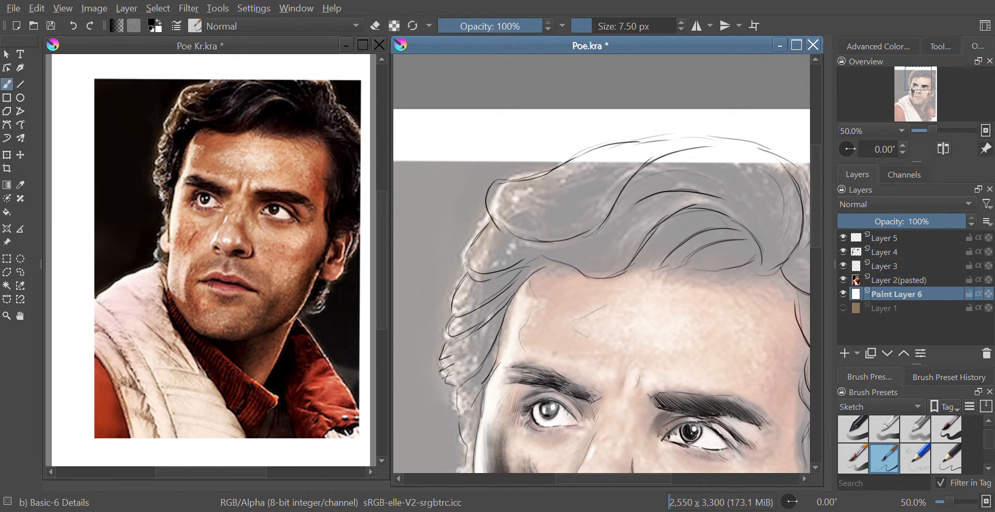
Hide the Layer 2(pasted) reference photo and zoom out to check the line drawing.
{"action": "scroll", "coordinate": [677, 350], "scroll_direction": "down", "scroll_amount": 4}
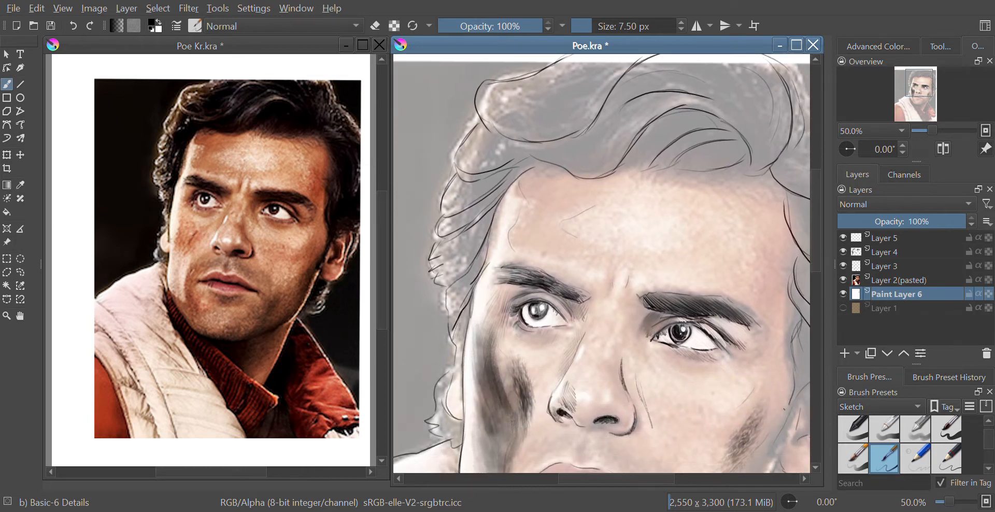
{"action": "left_click", "coordinate": [843, 280]}
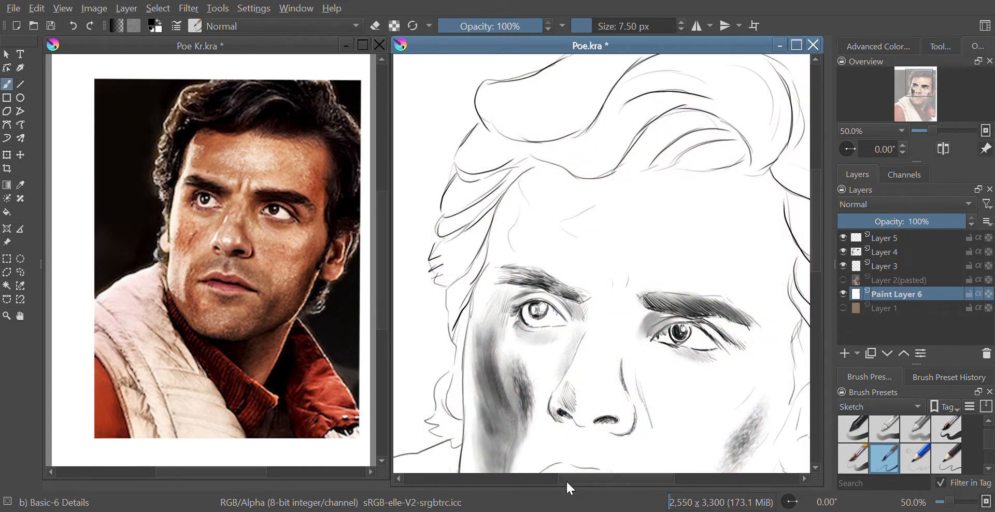
{"action": "scroll", "coordinate": [576, 477], "scroll_direction": "right", "scroll_amount": 3}
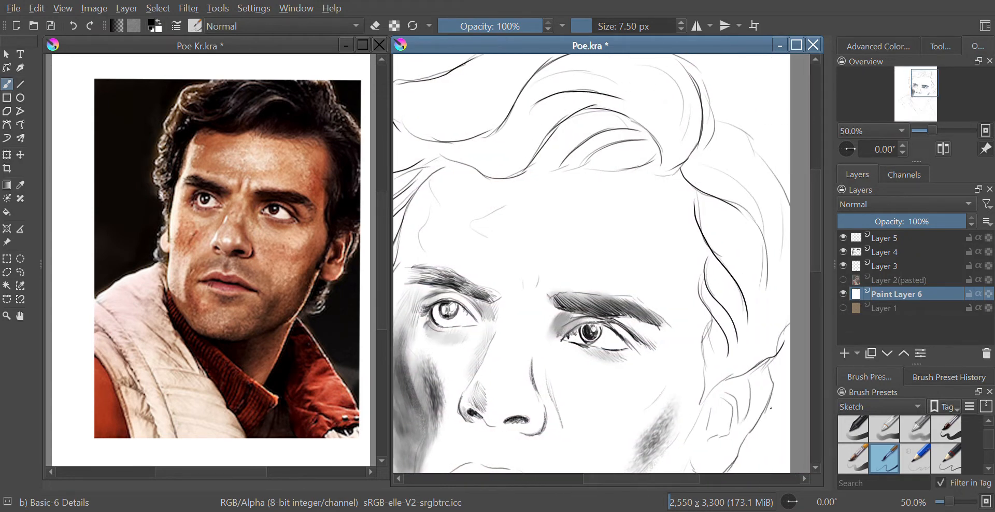
{"action": "key", "text": "minus"}
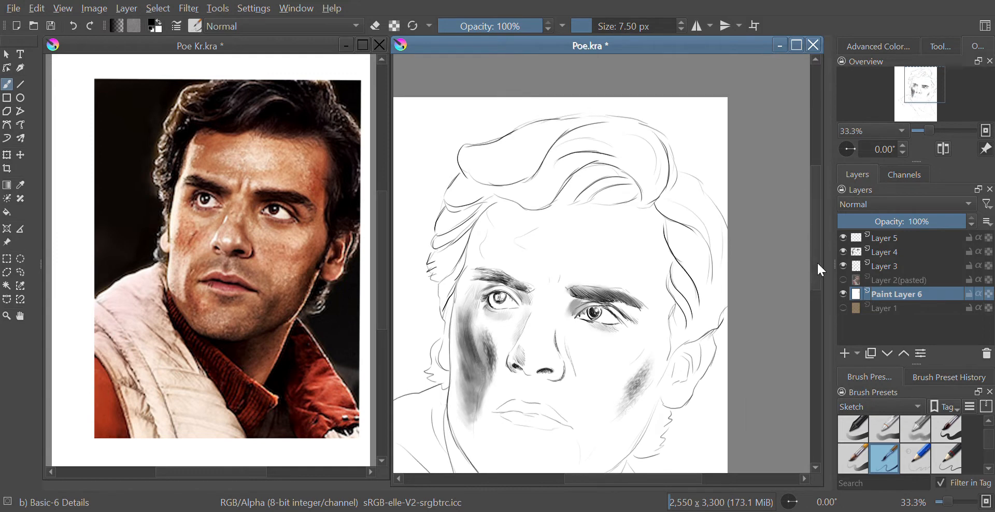
{"action": "left_click_drag", "start_coordinate": [816, 261], "coordinate": [821, 244]}
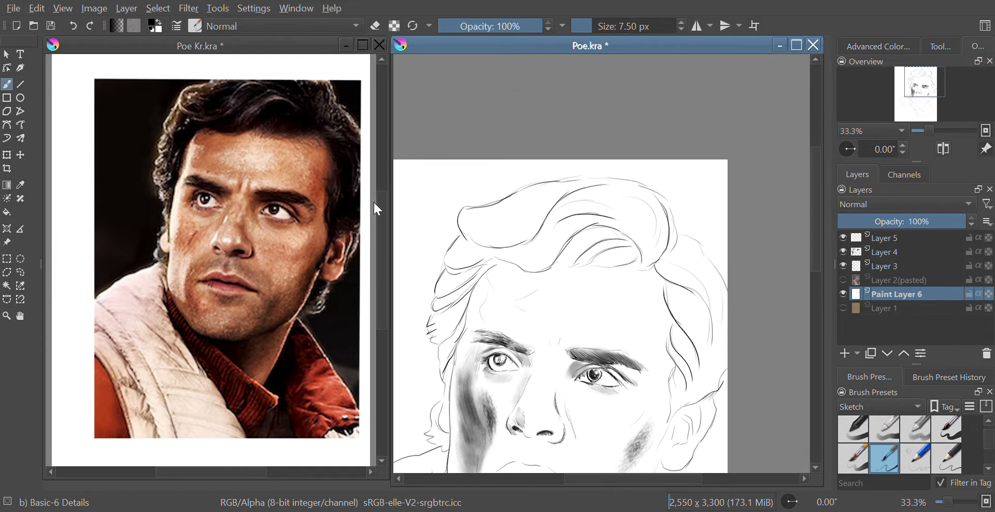
{"action": "mouse_move", "coordinate": [381, 208]}
{"action": "left_mouse_down"}
{"action": "mouse_move", "coordinate": [382, 180]}
{"action": "mouse_move", "coordinate": [382, 192]}
{"action": "left_mouse_up"}
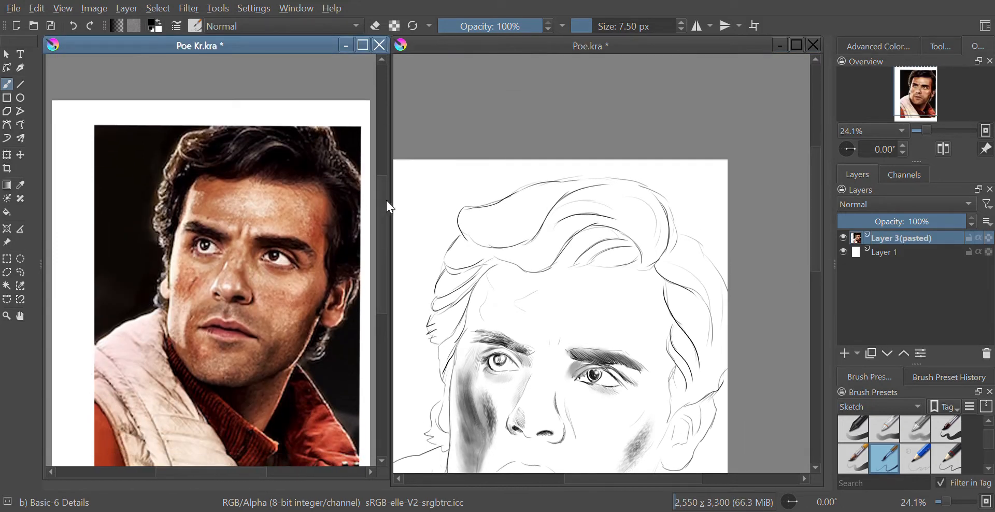
{"action": "left_click", "coordinate": [818, 280]}
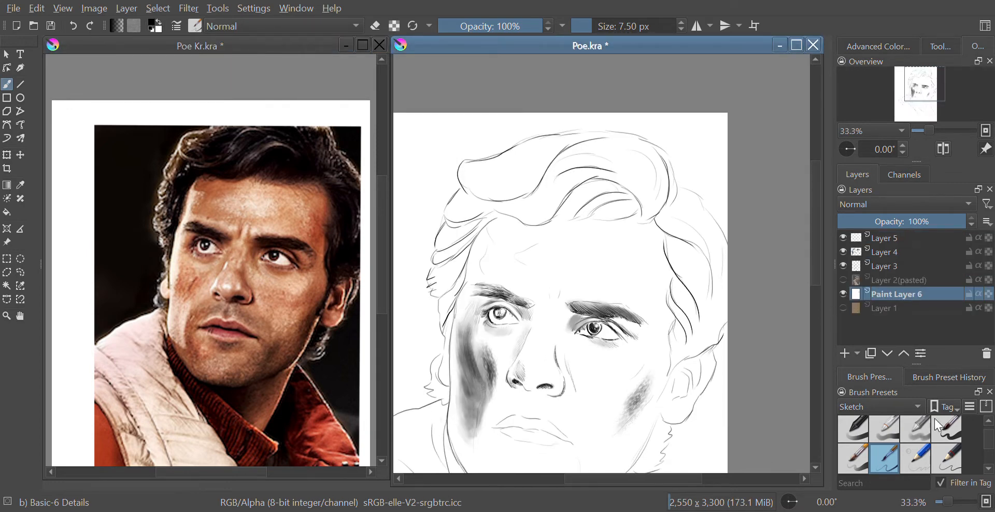
Select the Bristles-2 Flat Rough brush preset and enlarge it to 59 px.
{"action": "scroll", "coordinate": [990, 449], "scroll_direction": "down", "scroll_amount": 5}
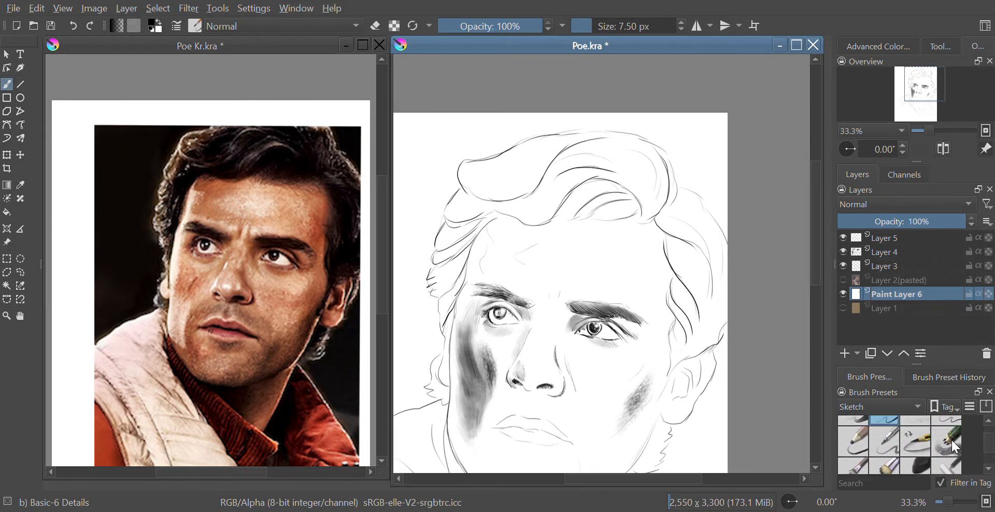
{"action": "left_click", "coordinate": [853, 457]}
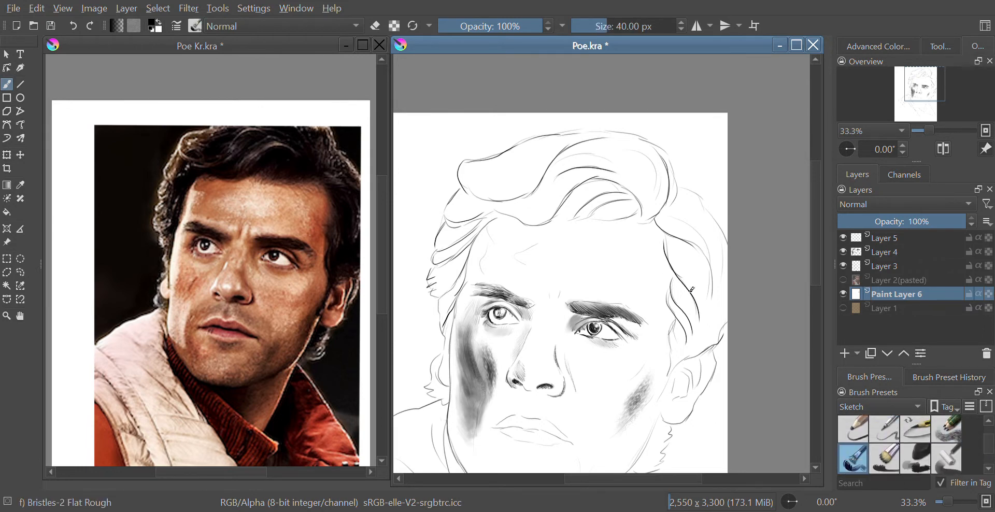
{"action": "key", "text": "bracketright"}
{"action": "key", "text": "bracketright"}
{"action": "key", "text": "bracketright"}
{"action": "key", "text": "bracketright"}
{"action": "key", "text": "bracketright"}
{"action": "key", "text": "bracketright"}
Add a new paint layer above Layer 3 and brush dark strokes into the hair on the right side.
{"action": "left_click", "coordinate": [887, 267]}
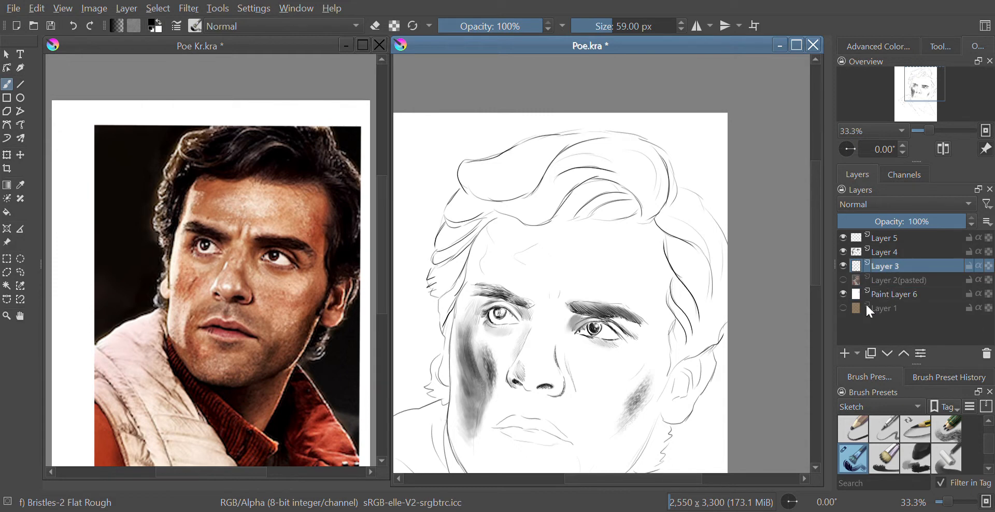
{"action": "left_click", "coordinate": [844, 353]}
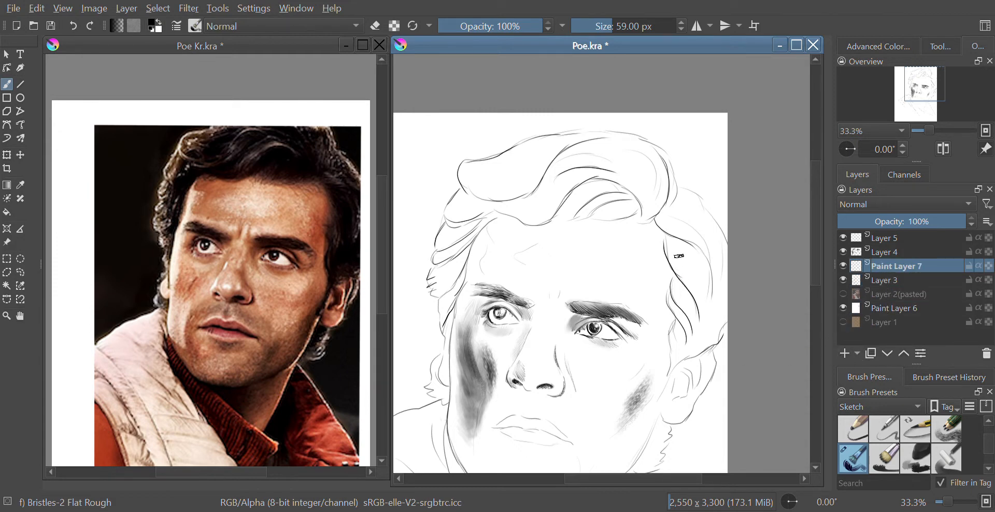
{"action": "left_click_drag", "start_coordinate": [668, 239], "coordinate": [699, 310]}
{"action": "left_click_drag", "start_coordinate": [683, 260], "coordinate": [698, 308]}
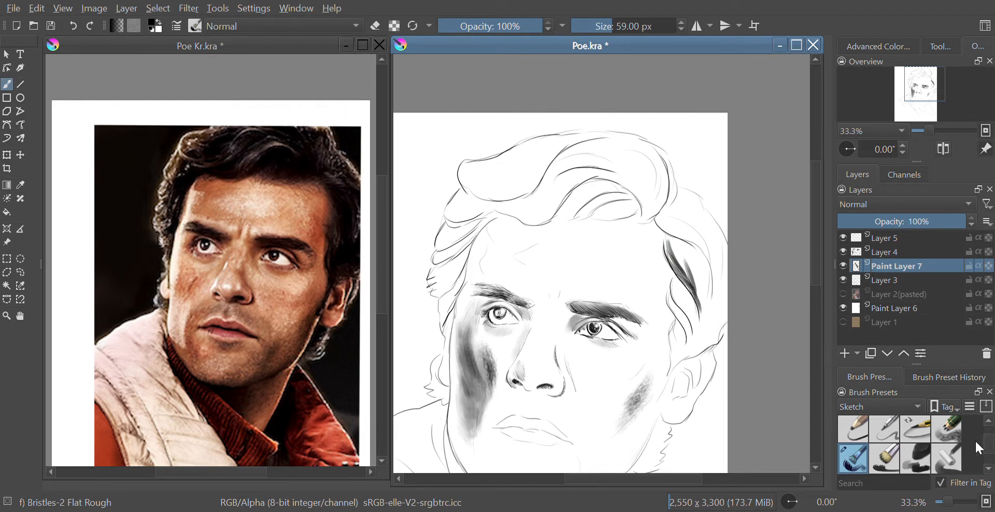
Shade the hair mass on the right side and top with the Pencil-6 Quick Shade brush at 135 px.
{"action": "left_click", "coordinate": [947, 430]}
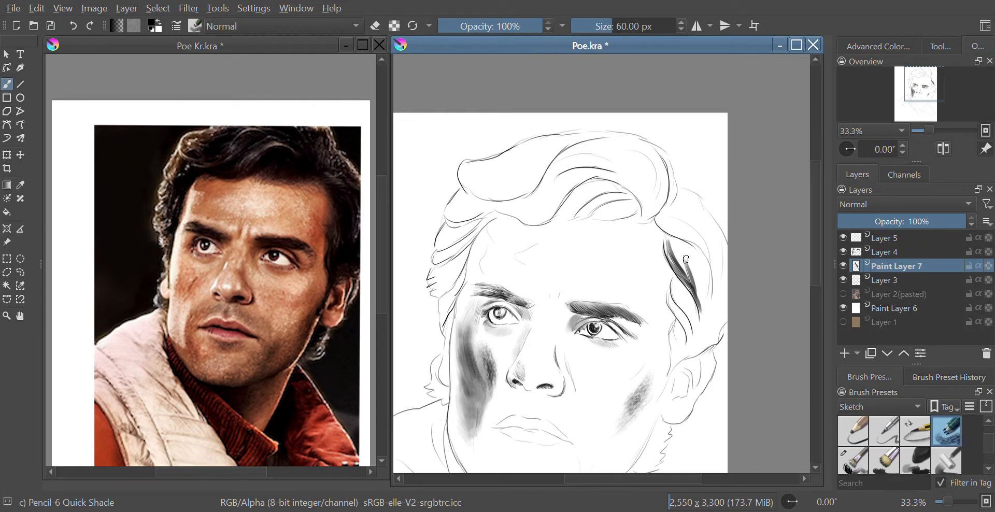
{"action": "key", "text": "bracketright"}
{"action": "key", "text": "bracketright"}
{"action": "key", "text": "bracketright"}
{"action": "key", "text": "bracketright"}
{"action": "key", "text": "bracketright"}
{"action": "key", "text": "bracketright"}
{"action": "key", "text": "bracketright"}
{"action": "key", "text": "bracketright"}
{"action": "key", "text": "bracketright"}
{"action": "key", "text": "bracketright"}
{"action": "key", "text": "bracketright"}
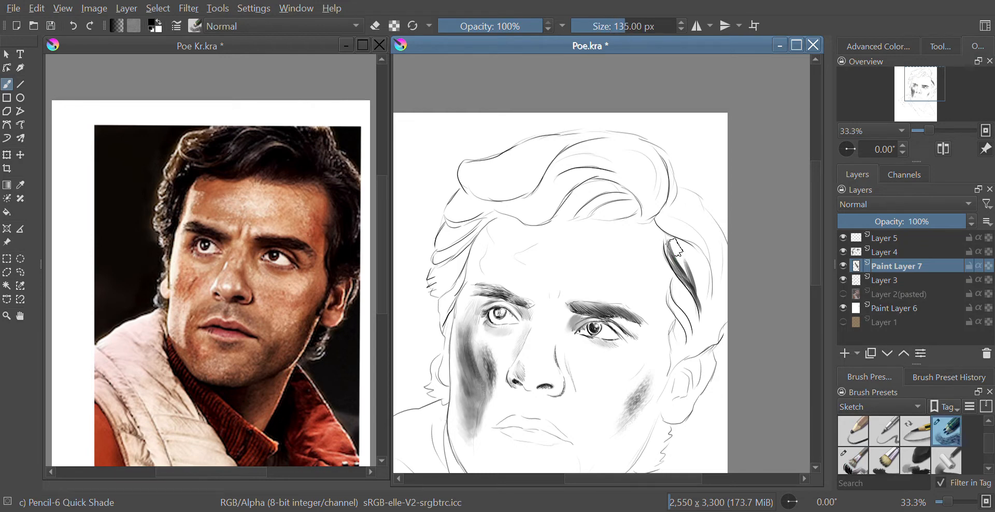
{"action": "mouse_move", "coordinate": [670, 245]}
{"action": "left_mouse_down"}
{"action": "mouse_move", "coordinate": [698, 288]}
{"action": "mouse_move", "coordinate": [667, 240]}
{"action": "mouse_move", "coordinate": [692, 301]}
{"action": "mouse_move", "coordinate": [688, 255]}
{"action": "mouse_move", "coordinate": [704, 298]}
{"action": "mouse_move", "coordinate": [698, 321]}
{"action": "mouse_move", "coordinate": [701, 275]}
{"action": "mouse_move", "coordinate": [665, 236]}
{"action": "mouse_move", "coordinate": [701, 280]}
{"action": "mouse_move", "coordinate": [701, 308]}
{"action": "mouse_move", "coordinate": [682, 274]}
{"action": "mouse_move", "coordinate": [689, 311]}
{"action": "mouse_move", "coordinate": [674, 288]}
{"action": "mouse_move", "coordinate": [693, 323]}
{"action": "mouse_move", "coordinate": [680, 288]}
{"action": "mouse_move", "coordinate": [675, 361]}
{"action": "mouse_move", "coordinate": [674, 282]}
{"action": "mouse_move", "coordinate": [684, 325]}
{"action": "mouse_move", "coordinate": [680, 303]}
{"action": "mouse_move", "coordinate": [698, 312]}
{"action": "mouse_move", "coordinate": [667, 220]}
{"action": "mouse_move", "coordinate": [700, 267]}
{"action": "mouse_move", "coordinate": [665, 216]}
{"action": "mouse_move", "coordinate": [712, 259]}
{"action": "mouse_move", "coordinate": [674, 228]}
{"action": "mouse_move", "coordinate": [708, 284]}
{"action": "mouse_move", "coordinate": [706, 254]}
{"action": "mouse_move", "coordinate": [701, 311]}
{"action": "mouse_move", "coordinate": [676, 216]}
{"action": "mouse_move", "coordinate": [717, 254]}
{"action": "mouse_move", "coordinate": [704, 325]}
{"action": "mouse_move", "coordinate": [692, 348]}
{"action": "left_mouse_up"}
{"action": "mouse_move", "coordinate": [685, 222]}
{"action": "left_mouse_down"}
{"action": "mouse_move", "coordinate": [683, 246]}
{"action": "mouse_move", "coordinate": [671, 246]}
{"action": "mouse_move", "coordinate": [664, 225]}
{"action": "mouse_move", "coordinate": [680, 234]}
{"action": "mouse_move", "coordinate": [661, 216]}
{"action": "mouse_move", "coordinate": [697, 234]}
{"action": "mouse_move", "coordinate": [695, 293]}
{"action": "mouse_move", "coordinate": [712, 308]}
{"action": "mouse_move", "coordinate": [690, 354]}
{"action": "left_mouse_up"}
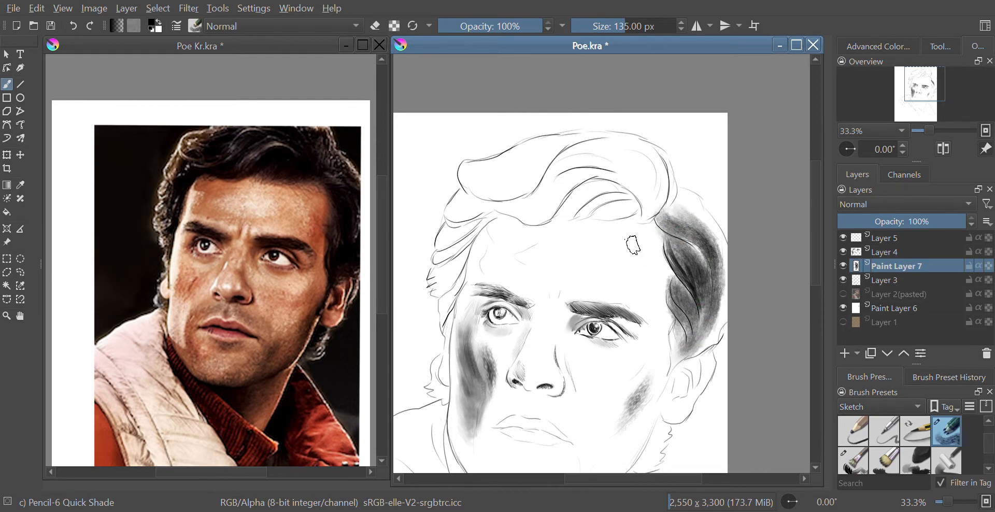
{"action": "mouse_move", "coordinate": [591, 190]}
{"action": "left_mouse_down"}
{"action": "mouse_move", "coordinate": [626, 202]}
{"action": "mouse_move", "coordinate": [578, 203]}
{"action": "mouse_move", "coordinate": [567, 213]}
{"action": "mouse_move", "coordinate": [573, 199]}
{"action": "mouse_move", "coordinate": [626, 199]}
{"action": "mouse_move", "coordinate": [636, 217]}
{"action": "mouse_move", "coordinate": [611, 207]}
{"action": "mouse_move", "coordinate": [558, 222]}
{"action": "mouse_move", "coordinate": [586, 192]}
{"action": "mouse_move", "coordinate": [635, 192]}
{"action": "mouse_move", "coordinate": [633, 210]}
{"action": "mouse_move", "coordinate": [576, 198]}
{"action": "mouse_move", "coordinate": [545, 218]}
{"action": "mouse_move", "coordinate": [523, 185]}
{"action": "mouse_move", "coordinate": [534, 195]}
{"action": "mouse_move", "coordinate": [567, 177]}
{"action": "mouse_move", "coordinate": [577, 148]}
{"action": "mouse_move", "coordinate": [598, 153]}
{"action": "mouse_move", "coordinate": [628, 168]}
{"action": "mouse_move", "coordinate": [640, 223]}
{"action": "mouse_move", "coordinate": [630, 170]}
{"action": "mouse_move", "coordinate": [563, 181]}
{"action": "mouse_move", "coordinate": [659, 198]}
{"action": "mouse_move", "coordinate": [570, 170]}
{"action": "mouse_move", "coordinate": [585, 144]}
{"action": "mouse_move", "coordinate": [622, 145]}
{"action": "mouse_move", "coordinate": [633, 181]}
{"action": "mouse_move", "coordinate": [580, 159]}
{"action": "mouse_move", "coordinate": [648, 182]}
{"action": "mouse_move", "coordinate": [606, 151]}
{"action": "mouse_move", "coordinate": [634, 156]}
{"action": "mouse_move", "coordinate": [645, 162]}
{"action": "mouse_move", "coordinate": [582, 157]}
{"action": "mouse_move", "coordinate": [607, 156]}
{"action": "mouse_move", "coordinate": [619, 140]}
{"action": "mouse_move", "coordinate": [667, 169]}
{"action": "mouse_move", "coordinate": [663, 211]}
{"action": "mouse_move", "coordinate": [626, 144]}
{"action": "mouse_move", "coordinate": [602, 145]}
{"action": "mouse_move", "coordinate": [545, 179]}
{"action": "mouse_move", "coordinate": [557, 159]}
{"action": "mouse_move", "coordinate": [607, 132]}
{"action": "mouse_move", "coordinate": [617, 146]}
{"action": "mouse_move", "coordinate": [584, 161]}
{"action": "mouse_move", "coordinate": [619, 171]}
{"action": "mouse_move", "coordinate": [553, 171]}
{"action": "mouse_move", "coordinate": [544, 187]}
{"action": "mouse_move", "coordinate": [624, 179]}
{"action": "mouse_move", "coordinate": [613, 174]}
{"action": "mouse_move", "coordinate": [640, 197]}
{"action": "mouse_move", "coordinate": [567, 145]}
{"action": "mouse_move", "coordinate": [660, 163]}
{"action": "mouse_move", "coordinate": [668, 200]}
{"action": "mouse_move", "coordinate": [718, 244]}
{"action": "mouse_move", "coordinate": [722, 279]}
{"action": "left_mouse_up"}
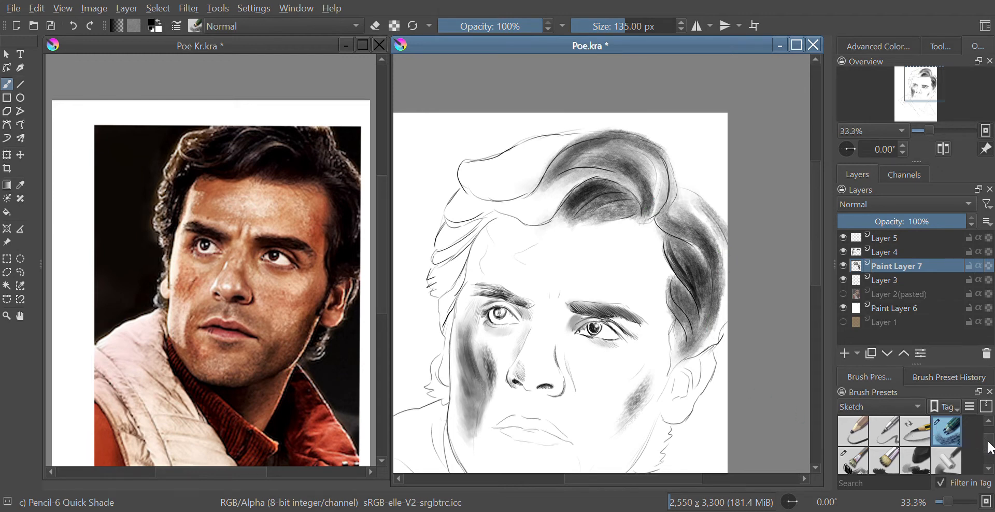
Blend the hair shading on the top and right side with the Blender Basic brush at 118 px.
{"action": "scroll", "coordinate": [953, 444], "scroll_direction": "down", "scroll_amount": 3}
{"action": "left_click", "coordinate": [953, 444]}
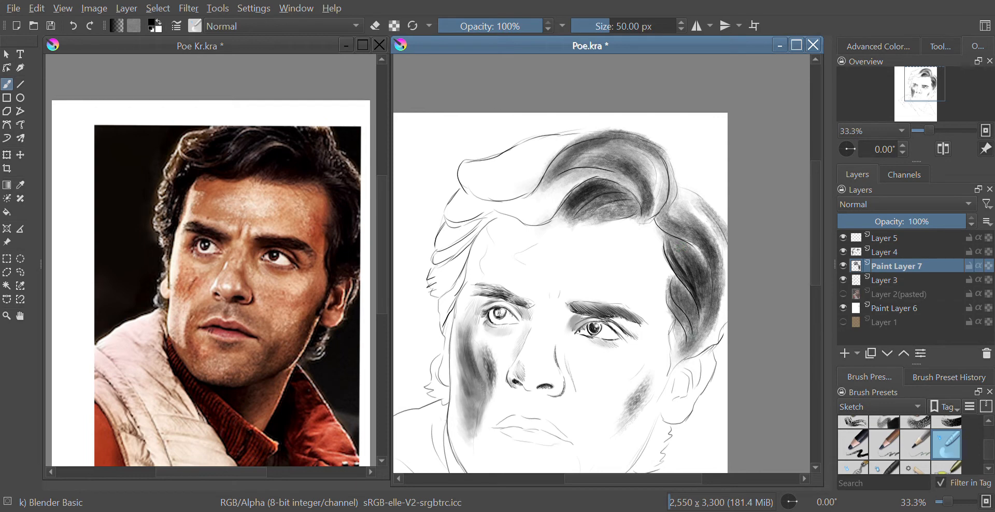
{"action": "key", "text": "bracketright"}
{"action": "key", "text": "bracketright"}
{"action": "key", "text": "bracketright"}
{"action": "key", "text": "bracketright"}
{"action": "key", "text": "bracketright"}
{"action": "key", "text": "bracketright"}
{"action": "key", "text": "bracketright"}
{"action": "key", "text": "bracketright"}
{"action": "key", "text": "bracketright"}
{"action": "key", "text": "bracketright"}
{"action": "key", "text": "bracketright"}
{"action": "key", "text": "bracketright"}
{"action": "key", "text": "bracketright"}
{"action": "mouse_move", "coordinate": [709, 318]}
{"action": "left_mouse_down"}
{"action": "mouse_move", "coordinate": [717, 244]}
{"action": "mouse_move", "coordinate": [723, 301]}
{"action": "left_mouse_up"}
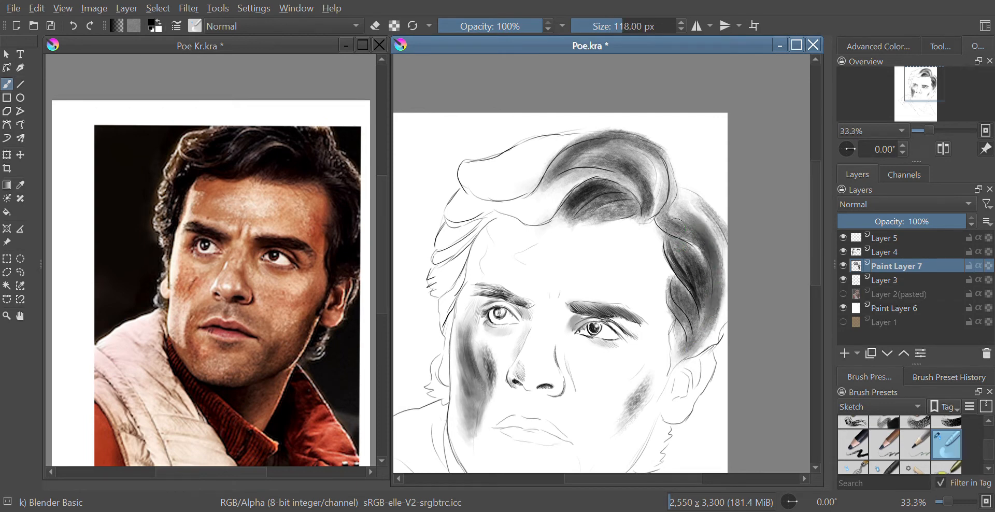
{"action": "left_click_drag", "start_coordinate": [688, 241], "coordinate": [704, 263]}
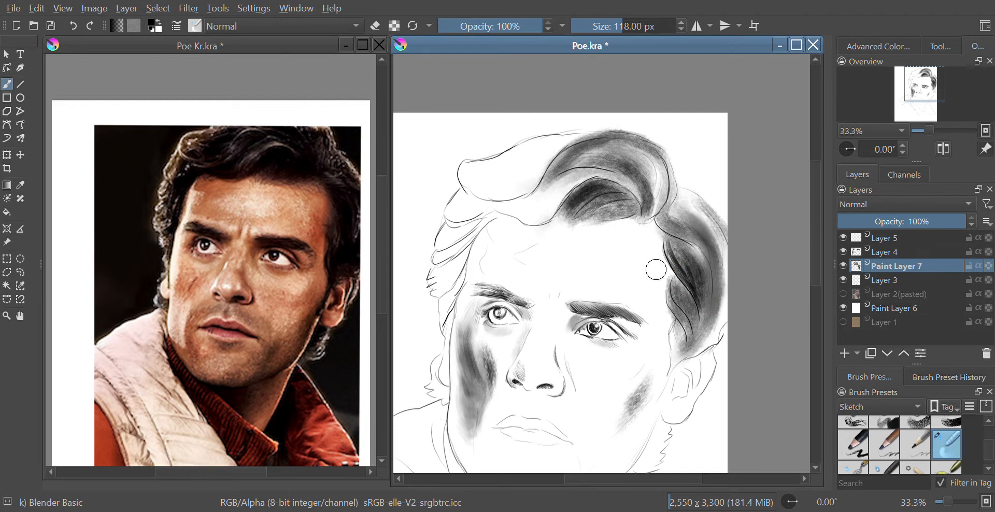
{"action": "mouse_move", "coordinate": [588, 219]}
{"action": "left_mouse_down"}
{"action": "mouse_move", "coordinate": [608, 200]}
{"action": "mouse_move", "coordinate": [602, 188]}
{"action": "mouse_move", "coordinate": [586, 194]}
{"action": "mouse_move", "coordinate": [624, 181]}
{"action": "mouse_move", "coordinate": [549, 183]}
{"action": "mouse_move", "coordinate": [601, 142]}
{"action": "mouse_move", "coordinate": [636, 143]}
{"action": "mouse_move", "coordinate": [656, 162]}
{"action": "mouse_move", "coordinate": [651, 191]}
{"action": "mouse_move", "coordinate": [592, 160]}
{"action": "mouse_move", "coordinate": [628, 178]}
{"action": "left_mouse_up"}
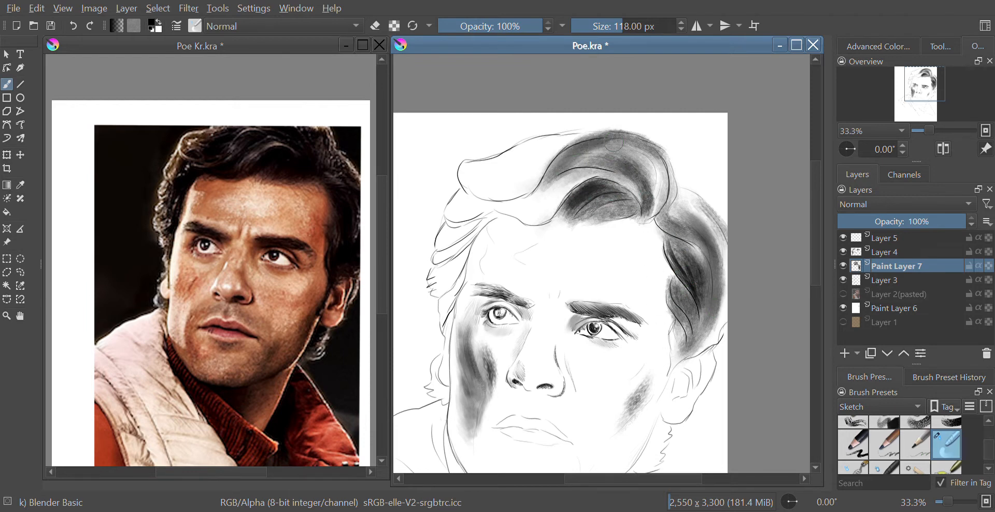
{"action": "left_click_drag", "start_coordinate": [619, 146], "coordinate": [643, 209]}
{"action": "mouse_move", "coordinate": [617, 128]}
{"action": "left_mouse_down"}
{"action": "mouse_move", "coordinate": [659, 199]}
{"action": "mouse_move", "coordinate": [657, 214]}
{"action": "mouse_move", "coordinate": [603, 174]}
{"action": "mouse_move", "coordinate": [553, 187]}
{"action": "mouse_move", "coordinate": [574, 154]}
{"action": "mouse_move", "coordinate": [601, 147]}
{"action": "mouse_move", "coordinate": [644, 212]}
{"action": "mouse_move", "coordinate": [652, 206]}
{"action": "mouse_move", "coordinate": [555, 180]}
{"action": "mouse_move", "coordinate": [557, 171]}
{"action": "mouse_move", "coordinate": [662, 173]}
{"action": "left_mouse_up"}
{"action": "left_click_drag", "start_coordinate": [601, 198], "coordinate": [556, 221]}
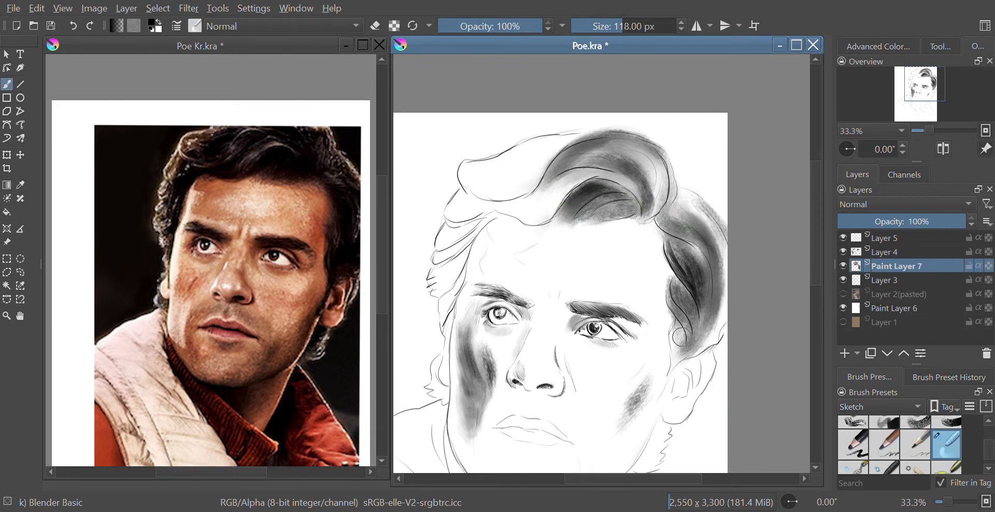
{"action": "mouse_move", "coordinate": [678, 332]}
{"action": "left_mouse_down"}
{"action": "mouse_move", "coordinate": [675, 275]}
{"action": "mouse_move", "coordinate": [670, 296]}
{"action": "mouse_move", "coordinate": [675, 275]}
{"action": "mouse_move", "coordinate": [683, 292]}
{"action": "mouse_move", "coordinate": [680, 260]}
{"action": "mouse_move", "coordinate": [667, 239]}
{"action": "mouse_move", "coordinate": [697, 285]}
{"action": "left_mouse_up"}
{"action": "left_click_drag", "start_coordinate": [695, 250], "coordinate": [691, 331]}
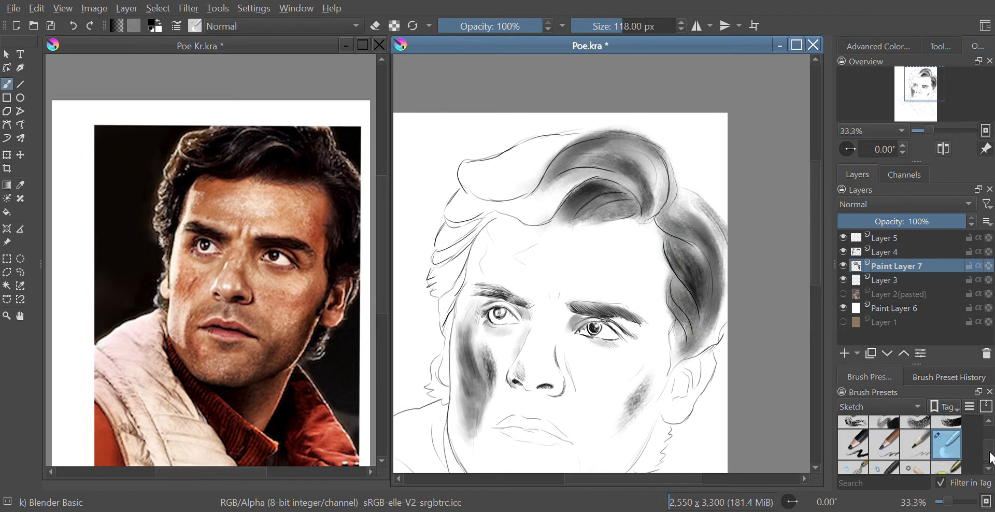
Select the Pencil-3 Large 4B brush preset, zoom in on the right side of the hair, and set the brush size to 15 px.
{"action": "scroll", "coordinate": [991, 440], "scroll_direction": "up", "scroll_amount": 2}
{"action": "scroll", "coordinate": [991, 439], "scroll_direction": "down", "scroll_amount": 4}
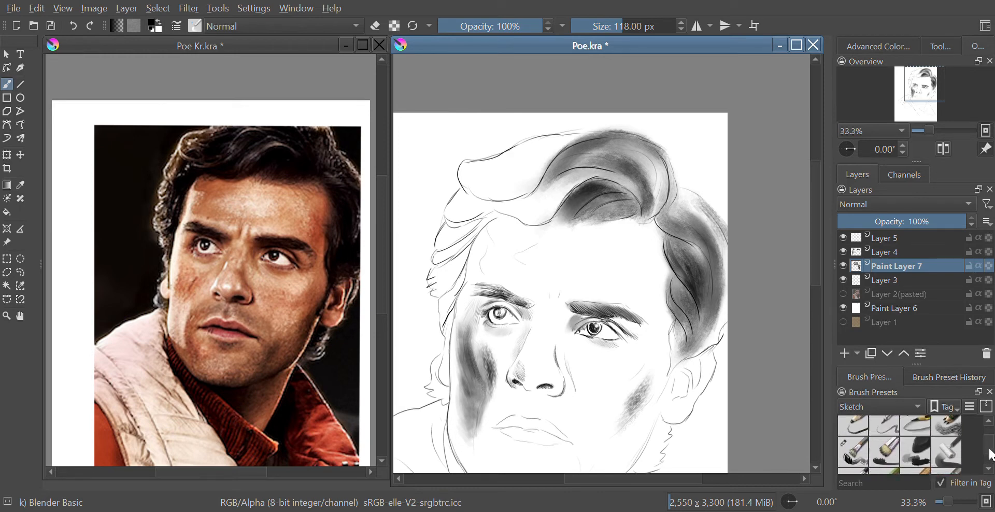
{"action": "left_click", "coordinate": [858, 430]}
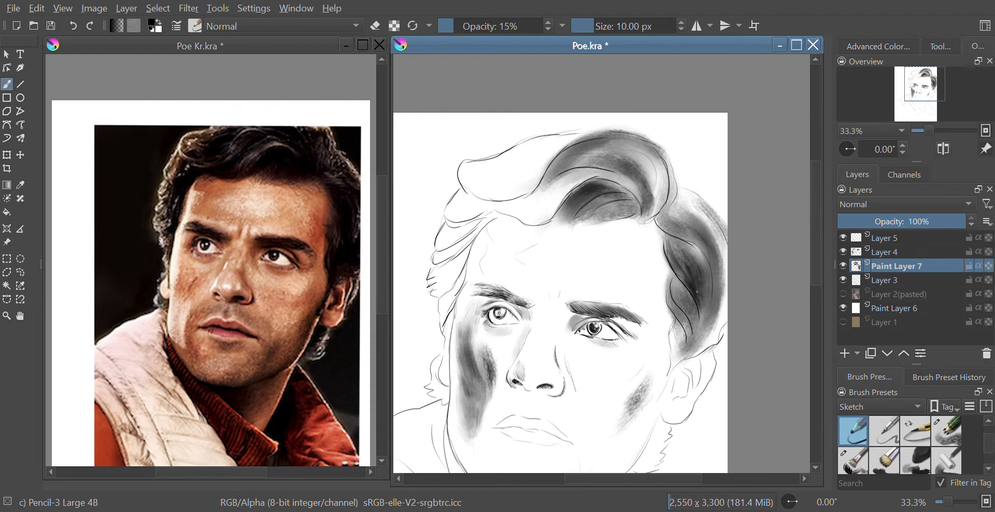
{"action": "key", "text": "bracketleft"}
{"action": "key", "text": "plus"}
{"action": "key", "text": "plus"}
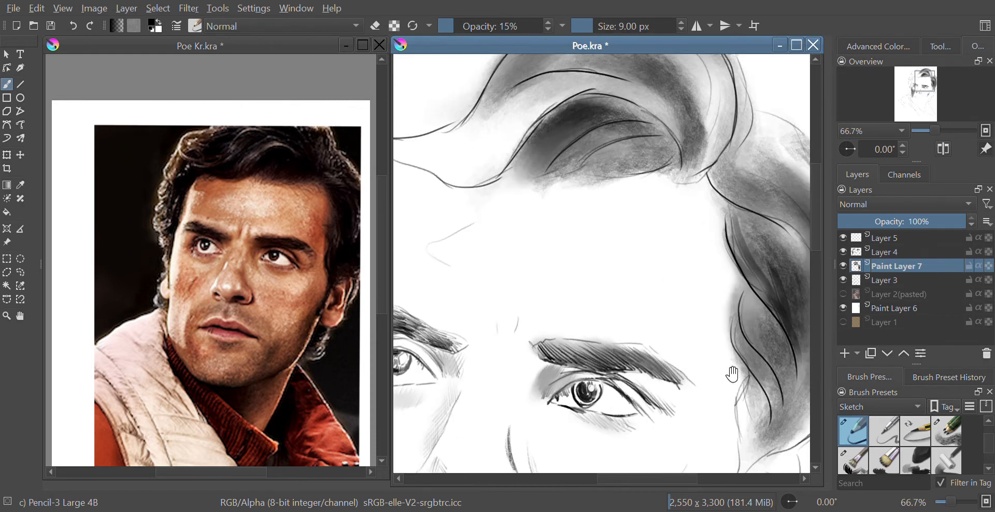
{"action": "left_click_drag", "start_coordinate": [728, 380], "coordinate": [543, 337]}
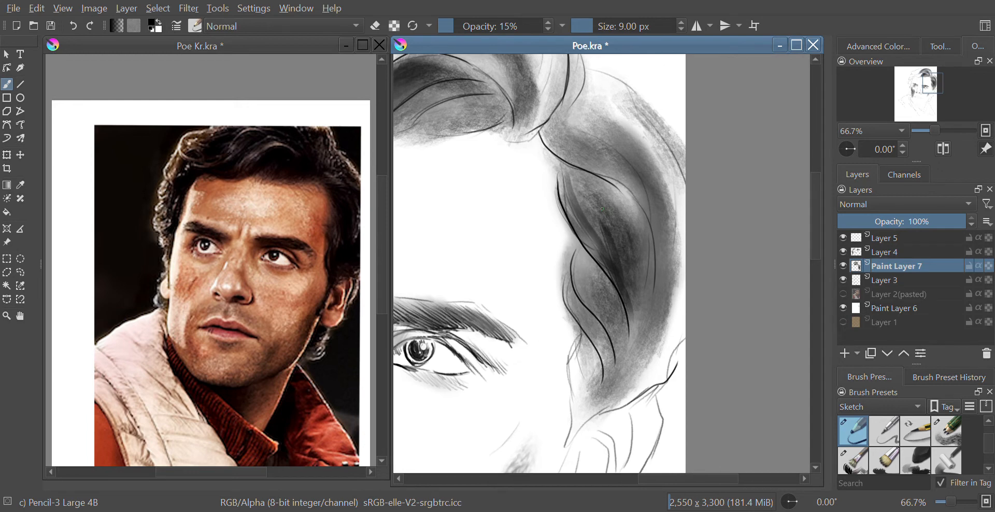
{"action": "key", "text": "bracketright"}
{"action": "key", "text": "bracketright"}
Draw dark curving hair strands in the upper part of the right-side hair on Paint Layer 7.
{"action": "mouse_move", "coordinate": [558, 167]}
{"action": "left_mouse_down"}
{"action": "mouse_move", "coordinate": [594, 249]}
{"action": "mouse_move", "coordinate": [616, 278]}
{"action": "mouse_move", "coordinate": [591, 223]}
{"action": "mouse_move", "coordinate": [620, 278]}
{"action": "mouse_move", "coordinate": [621, 267]}
{"action": "left_mouse_up"}
{"action": "left_click_drag", "start_coordinate": [574, 180], "coordinate": [618, 268]}
{"action": "mouse_move", "coordinate": [588, 188]}
{"action": "left_mouse_down"}
{"action": "mouse_move", "coordinate": [605, 206]}
{"action": "mouse_move", "coordinate": [630, 294]}
{"action": "left_mouse_up"}
{"action": "left_click_drag", "start_coordinate": [593, 252], "coordinate": [639, 333]}
{"action": "left_click_drag", "start_coordinate": [607, 271], "coordinate": [626, 331]}
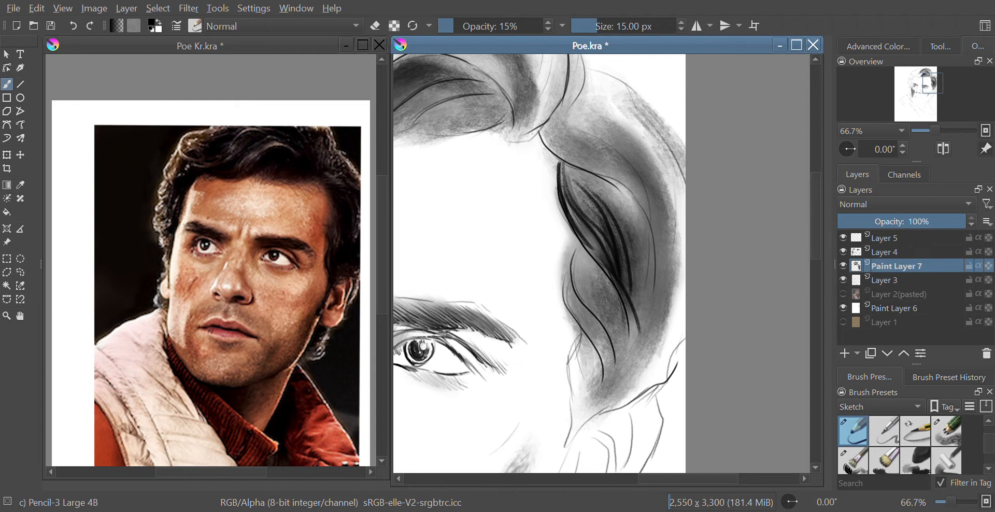
{"action": "left_click_drag", "start_coordinate": [575, 199], "coordinate": [609, 241]}
{"action": "mouse_move", "coordinate": [567, 182]}
{"action": "left_mouse_down"}
{"action": "mouse_move", "coordinate": [628, 245]}
{"action": "mouse_move", "coordinate": [636, 280]}
{"action": "mouse_move", "coordinate": [625, 309]}
{"action": "left_mouse_up"}
{"action": "mouse_move", "coordinate": [616, 204]}
{"action": "left_mouse_down"}
{"action": "mouse_move", "coordinate": [639, 304]}
{"action": "mouse_move", "coordinate": [640, 291]}
{"action": "left_mouse_up"}
{"action": "left_click_drag", "start_coordinate": [638, 224], "coordinate": [641, 311]}
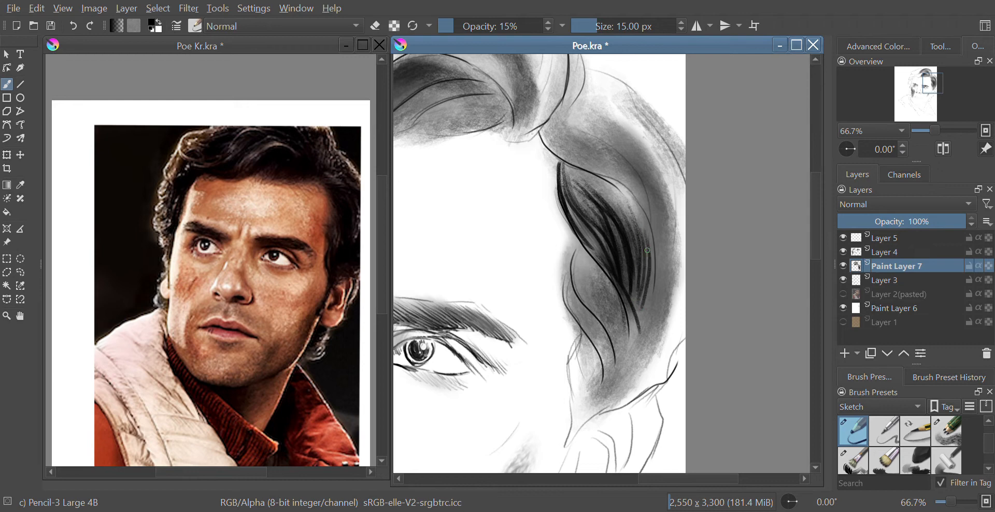
Add more dark strands lower down in the right-side hair mass.
{"action": "left_click_drag", "start_coordinate": [578, 258], "coordinate": [591, 314]}
{"action": "left_click_drag", "start_coordinate": [569, 266], "coordinate": [591, 311]}
{"action": "left_click_drag", "start_coordinate": [567, 256], "coordinate": [611, 331]}
{"action": "left_click_drag", "start_coordinate": [576, 277], "coordinate": [617, 353]}
{"action": "mouse_move", "coordinate": [581, 282]}
{"action": "left_mouse_down"}
{"action": "mouse_move", "coordinate": [619, 366]}
{"action": "mouse_move", "coordinate": [616, 344]}
{"action": "left_mouse_up"}
{"action": "left_click_drag", "start_coordinate": [580, 257], "coordinate": [613, 344]}
{"action": "mouse_move", "coordinate": [600, 279]}
{"action": "left_mouse_down"}
{"action": "mouse_move", "coordinate": [619, 366]}
{"action": "mouse_move", "coordinate": [621, 329]}
{"action": "left_mouse_up"}
{"action": "mouse_move", "coordinate": [581, 251]}
{"action": "left_mouse_down"}
{"action": "mouse_move", "coordinate": [613, 291]}
{"action": "mouse_move", "coordinate": [573, 298]}
{"action": "left_mouse_up"}
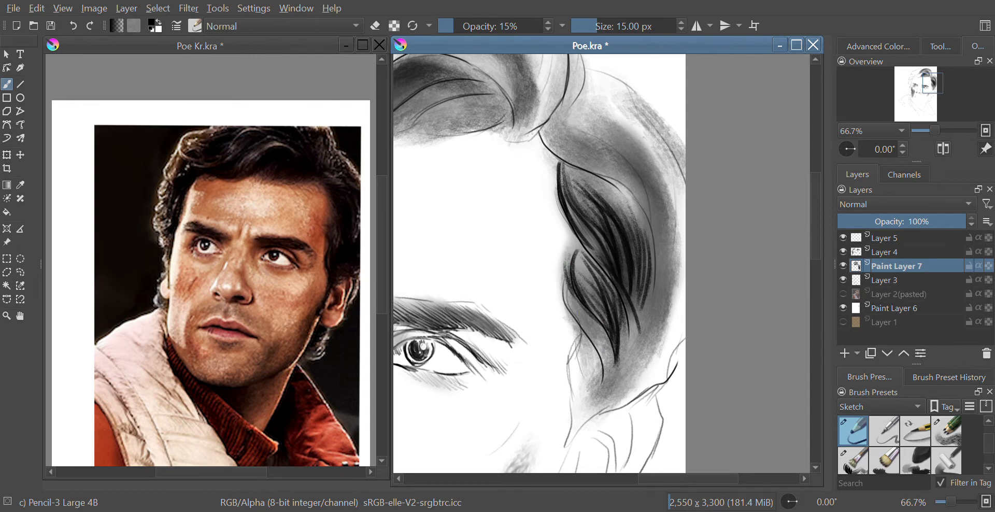
{"action": "left_click_drag", "start_coordinate": [566, 267], "coordinate": [578, 324]}
{"action": "left_click_drag", "start_coordinate": [564, 284], "coordinate": [585, 322]}
{"action": "left_click_drag", "start_coordinate": [560, 293], "coordinate": [589, 333]}
{"action": "left_click_drag", "start_coordinate": [561, 300], "coordinate": [603, 359]}
{"action": "left_click_drag", "start_coordinate": [576, 314], "coordinate": [607, 379]}
{"action": "left_click_drag", "start_coordinate": [594, 327], "coordinate": [608, 364]}
{"action": "mouse_move", "coordinate": [561, 311]}
{"action": "left_mouse_down"}
{"action": "mouse_move", "coordinate": [593, 346]}
{"action": "mouse_move", "coordinate": [570, 324]}
{"action": "mouse_move", "coordinate": [595, 360]}
{"action": "left_mouse_up"}
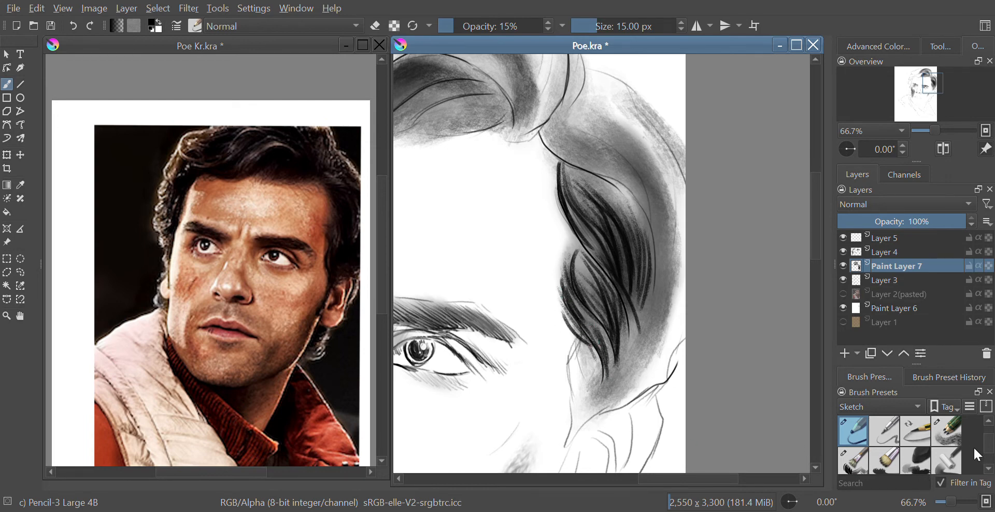
Select the Pencil-2 brush preset and enlarge it to 12 px.
{"action": "scroll", "coordinate": [988, 458], "scroll_direction": "down", "scroll_amount": 2}
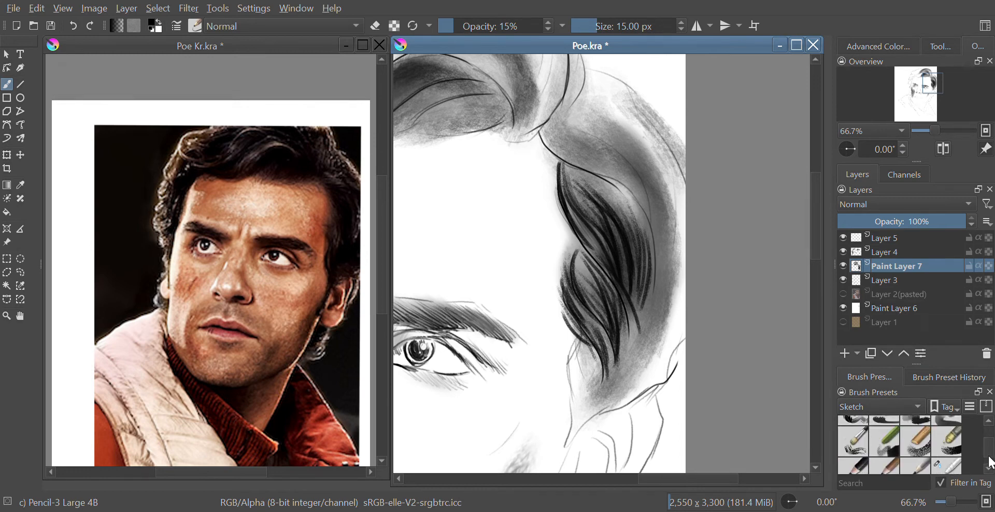
{"action": "left_click_drag", "start_coordinate": [989, 455], "coordinate": [988, 448]}
{"action": "left_click", "coordinate": [948, 464]}
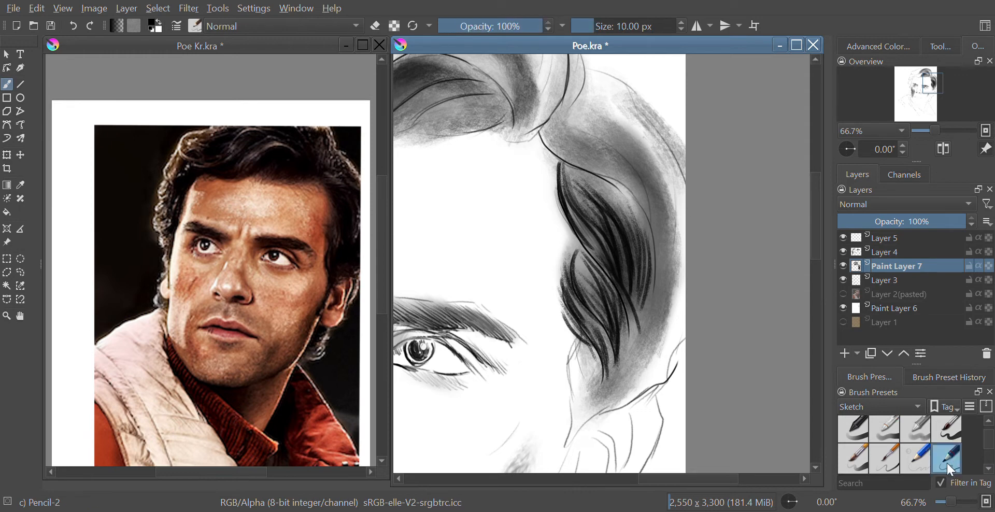
{"action": "mouse_move", "coordinate": [574, 342]}
{"action": "left_mouse_down"}
{"action": "mouse_move", "coordinate": [592, 382]}
{"action": "mouse_move", "coordinate": [571, 334]}
{"action": "mouse_move", "coordinate": [596, 403]}
{"action": "mouse_move", "coordinate": [582, 342]}
{"action": "mouse_move", "coordinate": [581, 394]}
{"action": "left_mouse_up"}
{"action": "key", "text": "bracketright"}
{"action": "key", "text": "bracketright"}
{"action": "key", "text": "bracketright"}
{"action": "key", "text": "bracketright"}
{"action": "key", "text": "bracketright"}
{"action": "key", "text": "bracketright"}
{"action": "key", "text": "bracketright"}
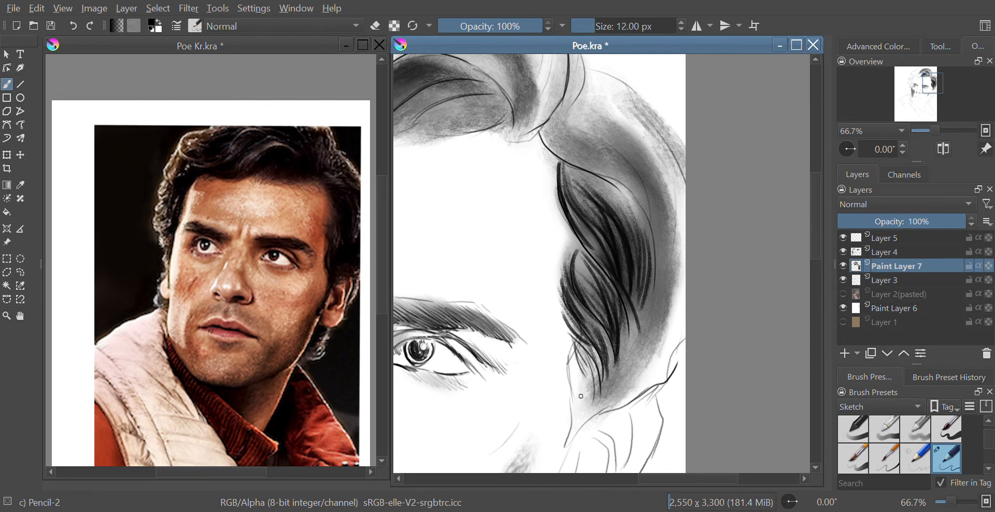
Draw fine hair lines along the lower edge of the right-side hair with the Pencil-2 brush at 18 px.
{"action": "mouse_move", "coordinate": [568, 362]}
{"action": "left_mouse_down"}
{"action": "mouse_move", "coordinate": [591, 422]}
{"action": "mouse_move", "coordinate": [572, 363]}
{"action": "mouse_move", "coordinate": [598, 410]}
{"action": "mouse_move", "coordinate": [572, 367]}
{"action": "mouse_move", "coordinate": [589, 417]}
{"action": "left_mouse_up"}
{"action": "mouse_move", "coordinate": [570, 363]}
{"action": "left_mouse_down"}
{"action": "mouse_move", "coordinate": [601, 413]}
{"action": "mouse_move", "coordinate": [572, 362]}
{"action": "mouse_move", "coordinate": [590, 383]}
{"action": "mouse_move", "coordinate": [584, 370]}
{"action": "mouse_move", "coordinate": [599, 395]}
{"action": "left_mouse_up"}
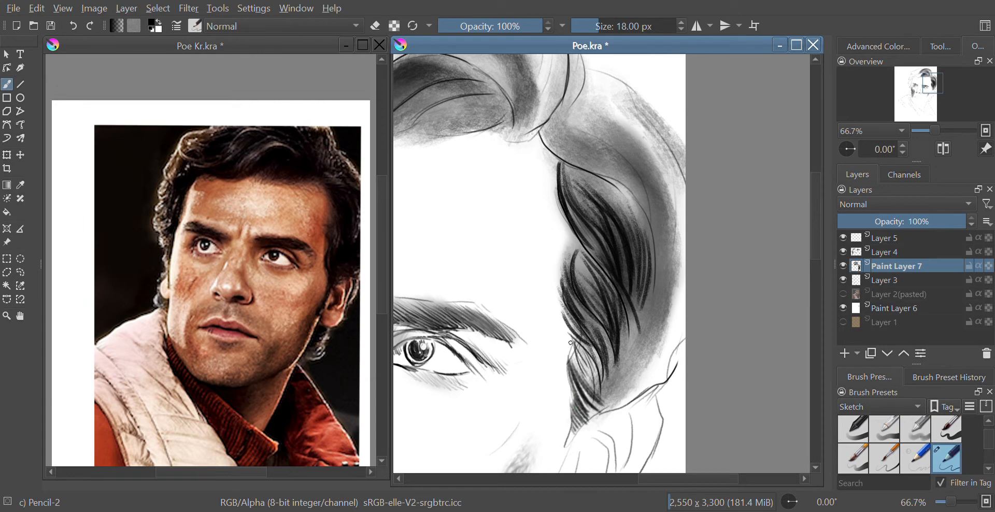
{"action": "left_click_drag", "start_coordinate": [576, 347], "coordinate": [598, 402]}
{"action": "left_click_drag", "start_coordinate": [594, 363], "coordinate": [602, 404]}
{"action": "left_click_drag", "start_coordinate": [608, 342], "coordinate": [617, 378]}
{"action": "mouse_move", "coordinate": [622, 300]}
{"action": "left_mouse_down"}
{"action": "mouse_move", "coordinate": [656, 340]}
{"action": "mouse_move", "coordinate": [678, 328]}
{"action": "mouse_move", "coordinate": [659, 335]}
{"action": "left_mouse_up"}
{"action": "mouse_move", "coordinate": [637, 305]}
{"action": "left_mouse_down"}
{"action": "mouse_move", "coordinate": [653, 332]}
{"action": "mouse_move", "coordinate": [644, 328]}
{"action": "mouse_move", "coordinate": [681, 333]}
{"action": "left_mouse_up"}
{"action": "left_click_drag", "start_coordinate": [647, 272], "coordinate": [673, 321]}
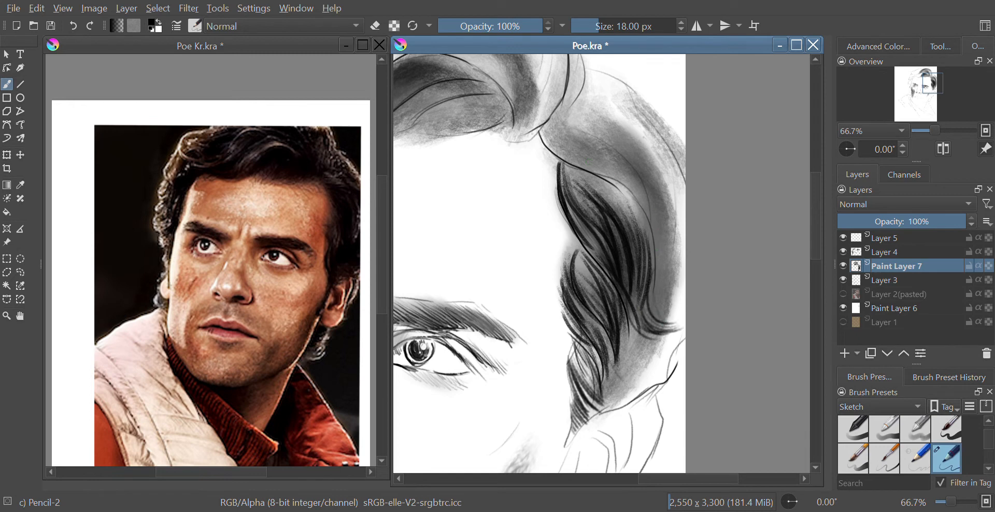
Sketch long flowing strands from the top of the hair down the right side.
{"action": "left_click_drag", "start_coordinate": [549, 128], "coordinate": [573, 170]}
{"action": "mouse_move", "coordinate": [541, 128]}
{"action": "left_mouse_down"}
{"action": "mouse_move", "coordinate": [586, 172]}
{"action": "mouse_move", "coordinate": [611, 178]}
{"action": "mouse_move", "coordinate": [641, 209]}
{"action": "mouse_move", "coordinate": [643, 228]}
{"action": "mouse_move", "coordinate": [581, 158]}
{"action": "mouse_move", "coordinate": [647, 236]}
{"action": "left_mouse_up"}
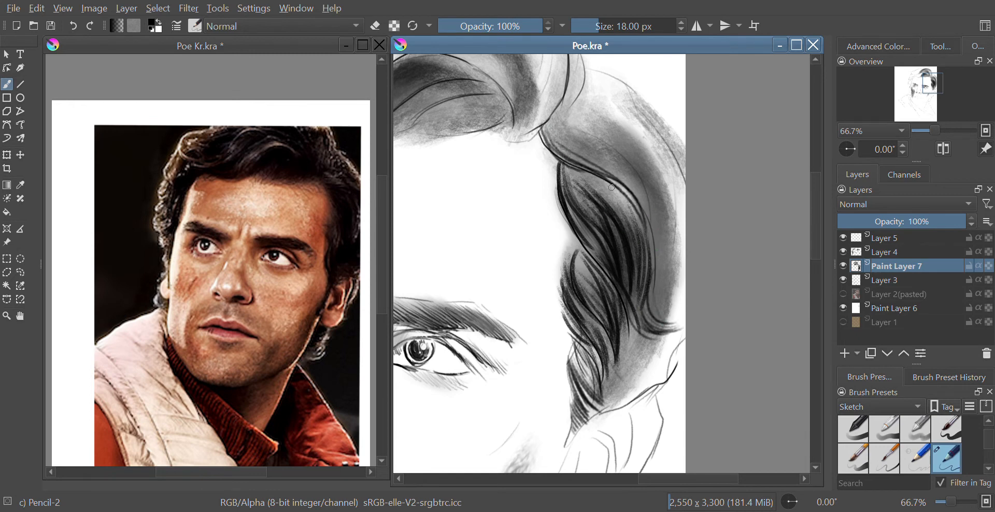
{"action": "mouse_move", "coordinate": [547, 122]}
{"action": "left_mouse_down"}
{"action": "mouse_move", "coordinate": [596, 165]}
{"action": "mouse_move", "coordinate": [648, 238]}
{"action": "left_mouse_up"}
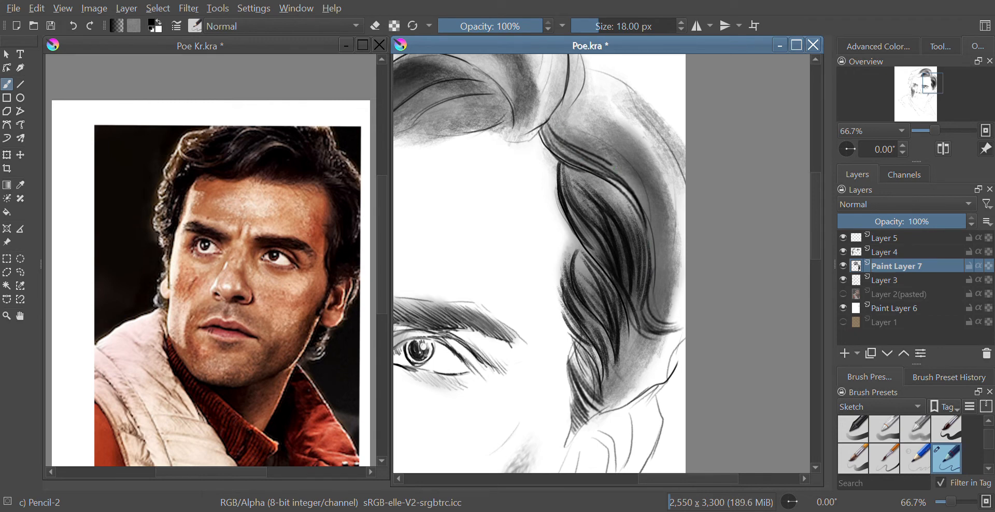
{"action": "left_click_drag", "start_coordinate": [552, 130], "coordinate": [651, 241]}
{"action": "mouse_move", "coordinate": [558, 112]}
{"action": "left_mouse_down"}
{"action": "mouse_move", "coordinate": [606, 146]}
{"action": "mouse_move", "coordinate": [650, 252]}
{"action": "mouse_move", "coordinate": [580, 144]}
{"action": "mouse_move", "coordinate": [611, 156]}
{"action": "mouse_move", "coordinate": [576, 144]}
{"action": "mouse_move", "coordinate": [556, 155]}
{"action": "mouse_move", "coordinate": [567, 82]}
{"action": "left_mouse_up"}
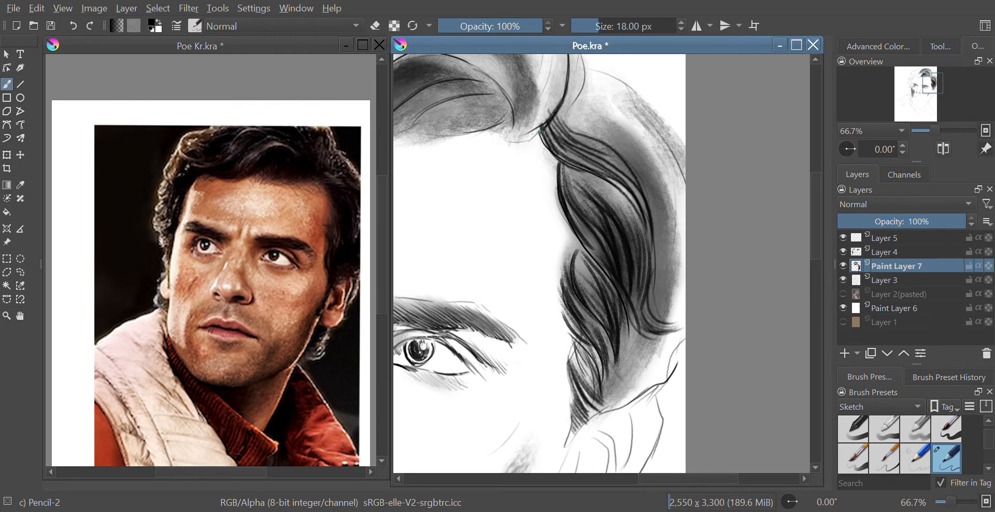
{"action": "mouse_move", "coordinate": [537, 136]}
{"action": "left_mouse_down"}
{"action": "mouse_move", "coordinate": [561, 107]}
{"action": "mouse_move", "coordinate": [624, 170]}
{"action": "left_mouse_up"}
{"action": "mouse_move", "coordinate": [573, 116]}
{"action": "left_mouse_down"}
{"action": "mouse_move", "coordinate": [638, 172]}
{"action": "mouse_move", "coordinate": [647, 218]}
{"action": "left_mouse_up"}
{"action": "left_click_drag", "start_coordinate": [635, 154], "coordinate": [659, 244]}
{"action": "left_click_drag", "start_coordinate": [651, 187], "coordinate": [653, 281]}
{"action": "left_click_drag", "start_coordinate": [614, 152], "coordinate": [647, 228]}
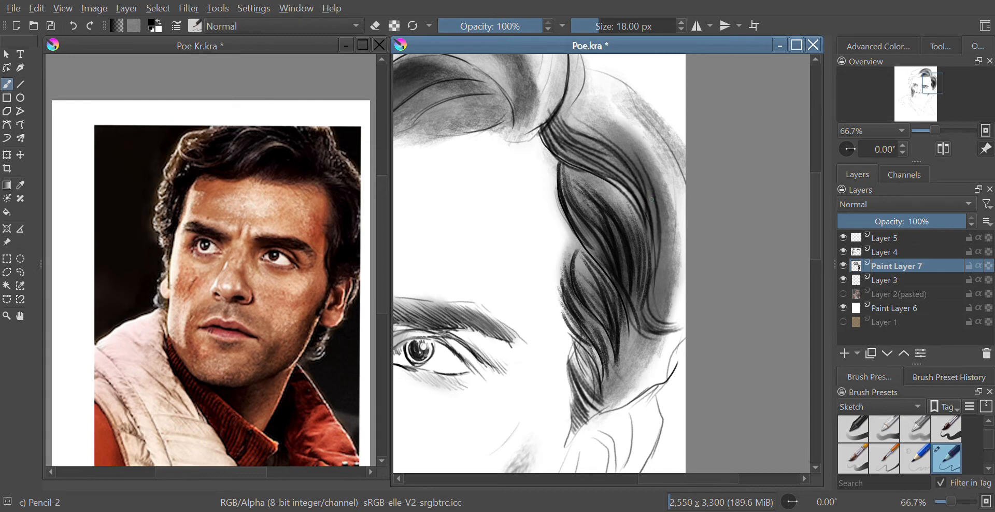
Add further flowing strands through the right-side hair near the temple.
{"action": "left_click_drag", "start_coordinate": [600, 130], "coordinate": [637, 169]}
{"action": "left_click_drag", "start_coordinate": [573, 112], "coordinate": [646, 201]}
{"action": "left_click_drag", "start_coordinate": [628, 136], "coordinate": [654, 272]}
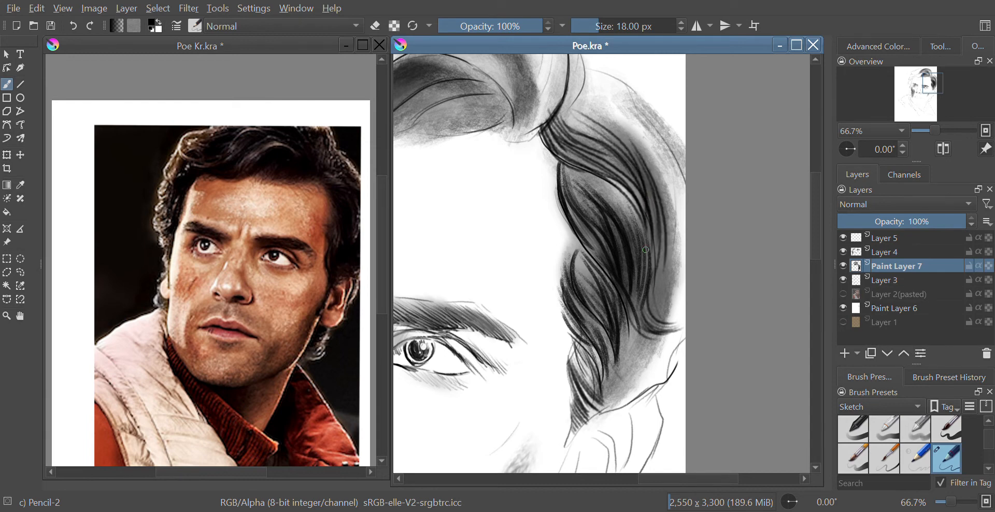
{"action": "left_click_drag", "start_coordinate": [658, 185], "coordinate": [665, 281]}
{"action": "mouse_move", "coordinate": [573, 111]}
{"action": "left_mouse_down"}
{"action": "mouse_move", "coordinate": [617, 135]}
{"action": "mouse_move", "coordinate": [658, 223]}
{"action": "left_mouse_up"}
{"action": "left_click_drag", "start_coordinate": [622, 126], "coordinate": [669, 279]}
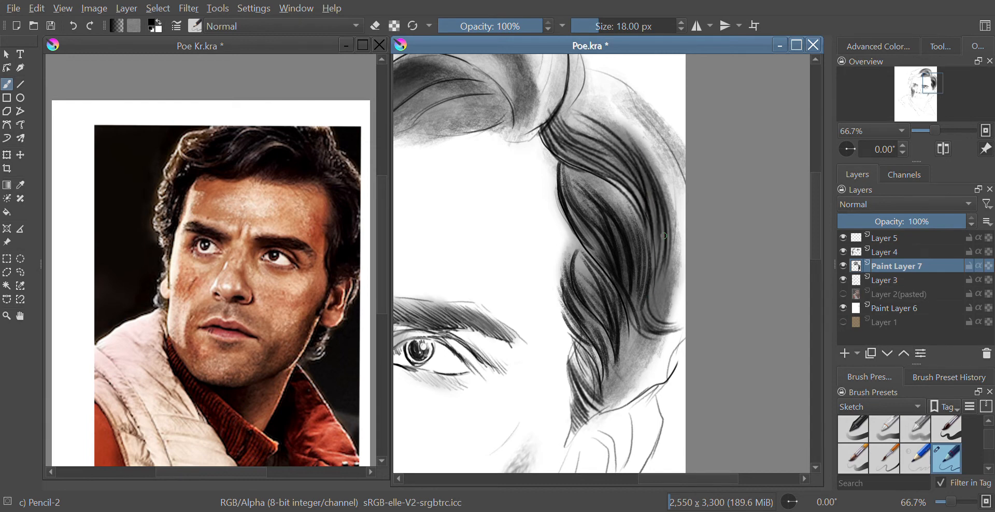
{"action": "left_click_drag", "start_coordinate": [666, 231], "coordinate": [671, 269]}
{"action": "left_click_drag", "start_coordinate": [659, 479], "coordinate": [669, 479]}
{"action": "mouse_move", "coordinate": [565, 110]}
{"action": "left_mouse_down"}
{"action": "mouse_move", "coordinate": [619, 266]}
{"action": "mouse_move", "coordinate": [619, 249]}
{"action": "left_mouse_up"}
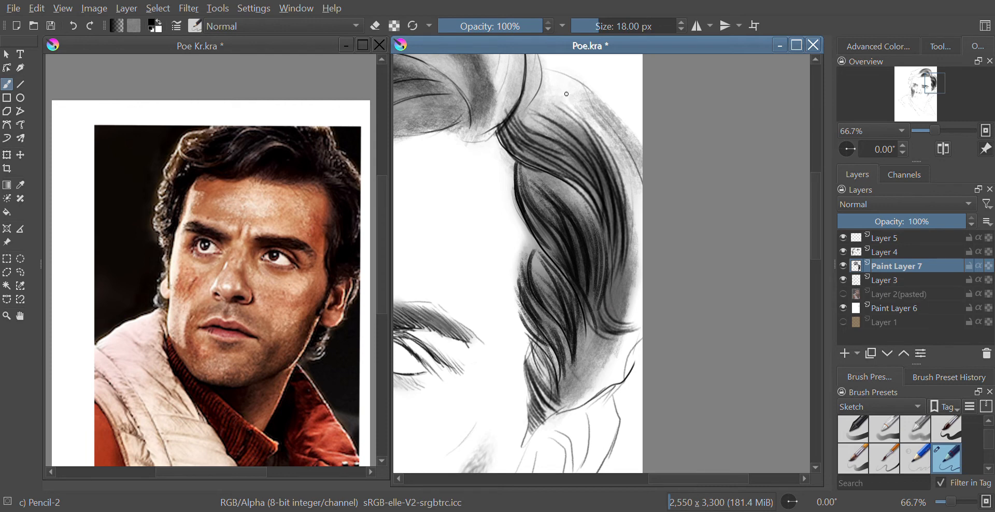
Draw more strands in the upper right hair near the crown.
{"action": "mouse_move", "coordinate": [566, 91]}
{"action": "left_mouse_down"}
{"action": "mouse_move", "coordinate": [619, 165]}
{"action": "mouse_move", "coordinate": [621, 206]}
{"action": "left_mouse_up"}
{"action": "left_click_drag", "start_coordinate": [593, 138], "coordinate": [620, 264]}
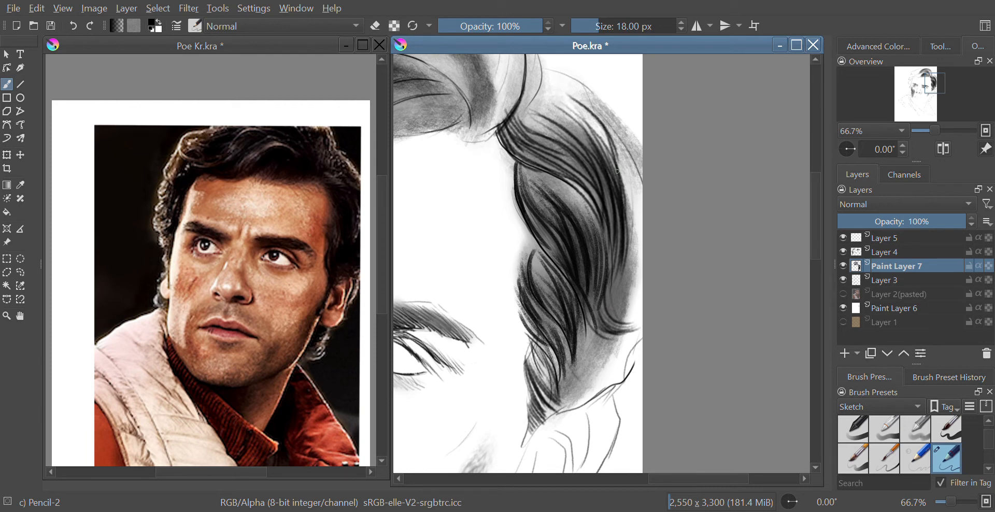
{"action": "left_click_drag", "start_coordinate": [613, 163], "coordinate": [626, 284]}
{"action": "mouse_move", "coordinate": [585, 107]}
{"action": "left_mouse_down"}
{"action": "mouse_move", "coordinate": [637, 245]}
{"action": "mouse_move", "coordinate": [610, 125]}
{"action": "mouse_move", "coordinate": [639, 178]}
{"action": "left_mouse_up"}
{"action": "mouse_move", "coordinate": [591, 99]}
{"action": "left_mouse_down"}
{"action": "mouse_move", "coordinate": [641, 185]}
{"action": "mouse_move", "coordinate": [640, 173]}
{"action": "left_mouse_up"}
{"action": "left_click_drag", "start_coordinate": [621, 125], "coordinate": [626, 150]}
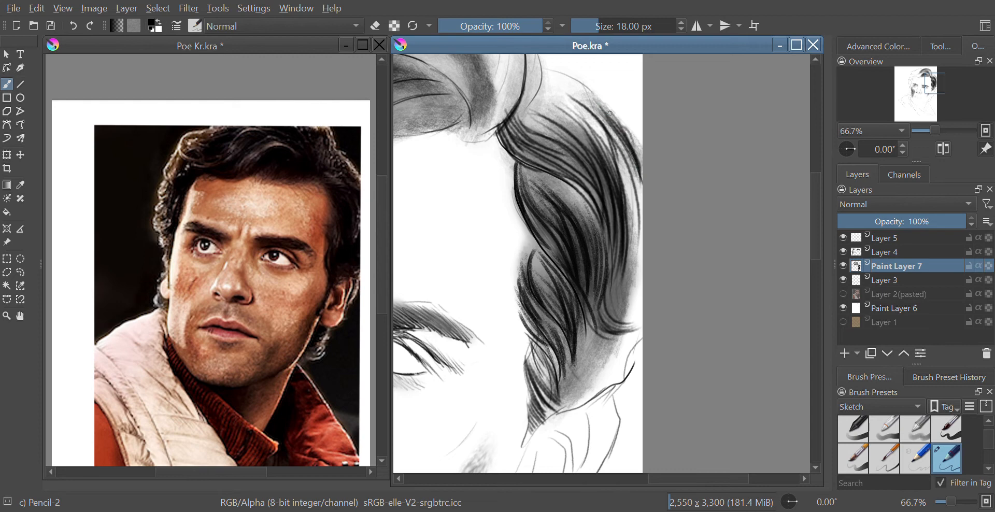
{"action": "left_click_drag", "start_coordinate": [601, 106], "coordinate": [641, 173]}
{"action": "mouse_move", "coordinate": [592, 102]}
{"action": "left_mouse_down"}
{"action": "mouse_move", "coordinate": [619, 135]}
{"action": "mouse_move", "coordinate": [610, 124]}
{"action": "left_mouse_up"}
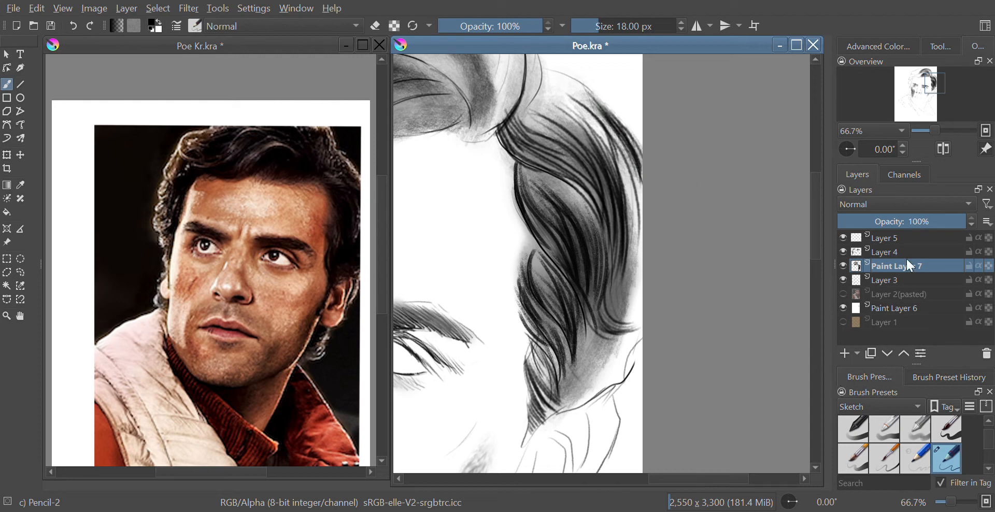
Add a new paint layer above Layer 5 and pick white as the brush colour.
{"action": "left_click", "coordinate": [897, 238]}
{"action": "left_click", "coordinate": [844, 354]}
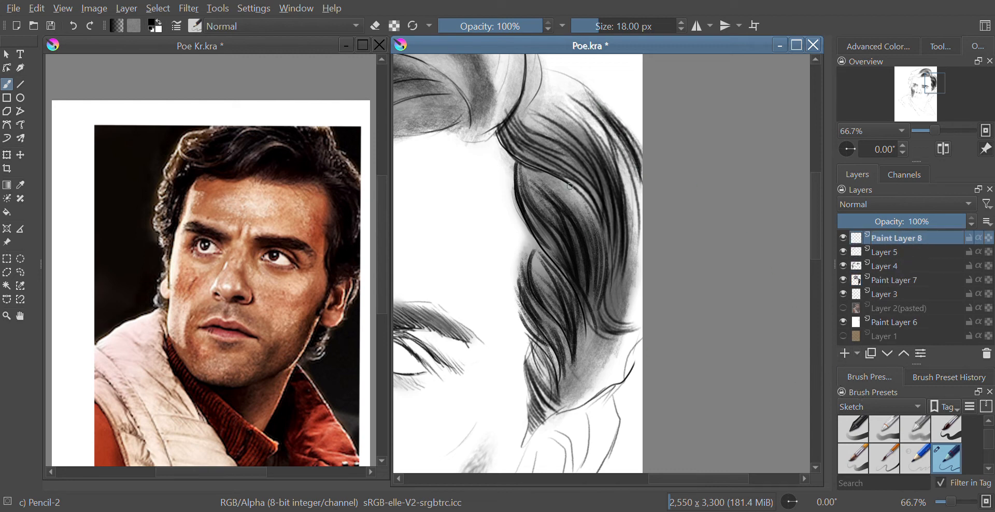
{"action": "right_click", "coordinate": [539, 288]}
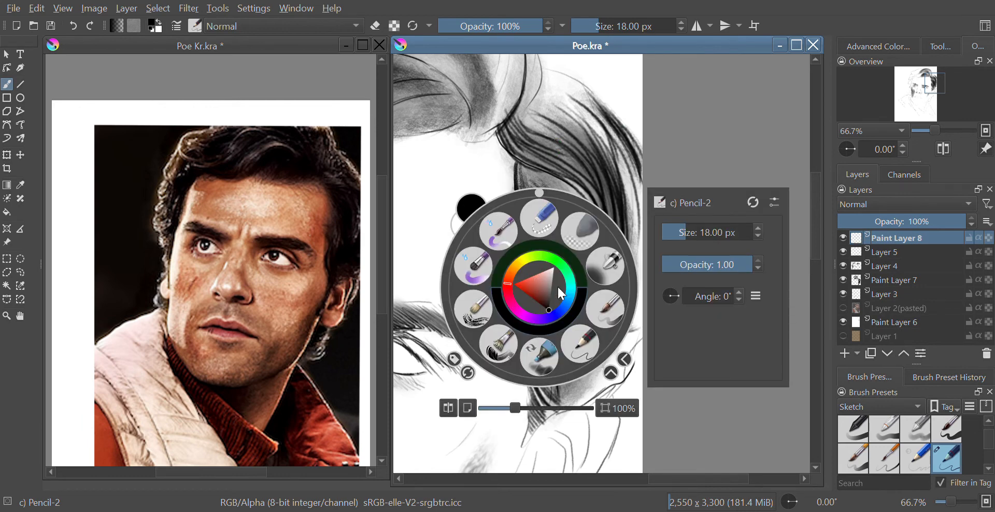
{"action": "left_click", "coordinate": [557, 267]}
{"action": "right_click", "coordinate": [565, 259]}
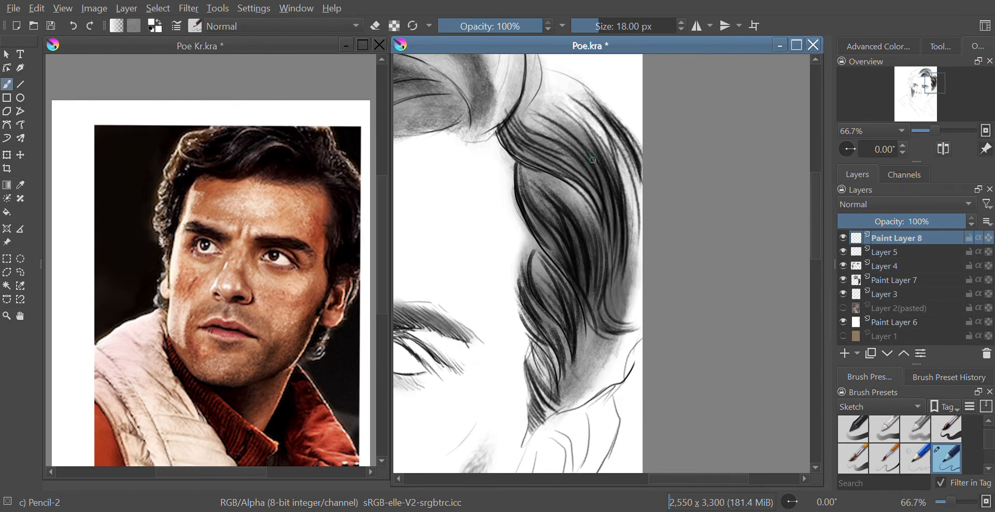
Paint white highlight strands through the upper right-side hair on Paint Layer 8.
{"action": "left_click_drag", "start_coordinate": [516, 119], "coordinate": [620, 256]}
{"action": "mouse_move", "coordinate": [536, 161]}
{"action": "left_mouse_down"}
{"action": "mouse_move", "coordinate": [607, 221]}
{"action": "mouse_move", "coordinate": [608, 286]}
{"action": "mouse_move", "coordinate": [606, 269]}
{"action": "left_mouse_up"}
{"action": "mouse_move", "coordinate": [549, 120]}
{"action": "left_mouse_down"}
{"action": "mouse_move", "coordinate": [623, 224]}
{"action": "mouse_move", "coordinate": [621, 254]}
{"action": "left_mouse_up"}
{"action": "left_click_drag", "start_coordinate": [611, 154], "coordinate": [626, 267]}
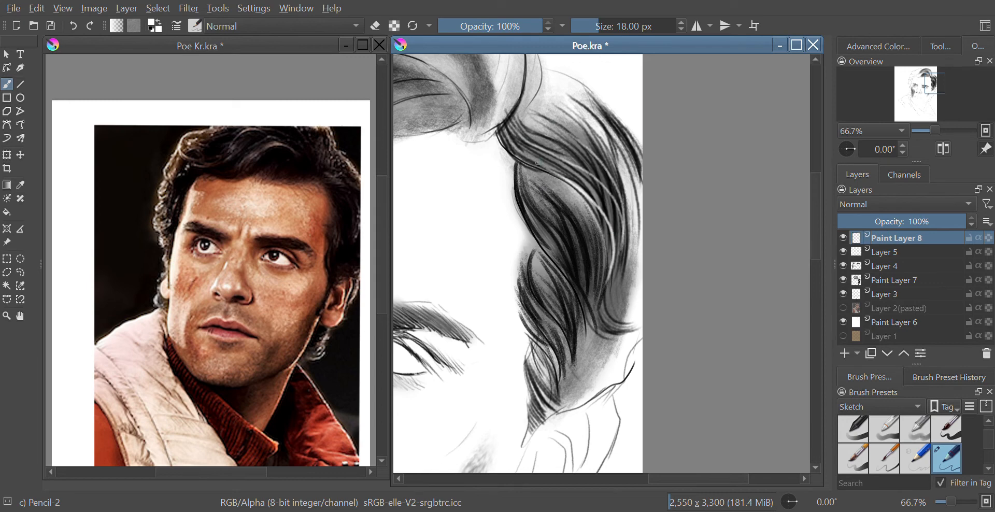
{"action": "left_click_drag", "start_coordinate": [541, 169], "coordinate": [598, 292]}
{"action": "left_click_drag", "start_coordinate": [551, 187], "coordinate": [595, 262]}
{"action": "left_click_drag", "start_coordinate": [569, 203], "coordinate": [585, 265]}
{"action": "left_click_drag", "start_coordinate": [572, 118], "coordinate": [626, 246]}
{"action": "left_click_drag", "start_coordinate": [623, 181], "coordinate": [624, 275]}
Add white highlight strands in the lower part of the right-side hair.
{"action": "mouse_move", "coordinate": [529, 181]}
{"action": "left_mouse_down"}
{"action": "mouse_move", "coordinate": [609, 235]}
{"action": "mouse_move", "coordinate": [621, 281]}
{"action": "left_mouse_up"}
{"action": "left_click_drag", "start_coordinate": [521, 210], "coordinate": [554, 227]}
{"action": "left_click_drag", "start_coordinate": [547, 220], "coordinate": [612, 319]}
{"action": "left_click_drag", "start_coordinate": [541, 265], "coordinate": [593, 356]}
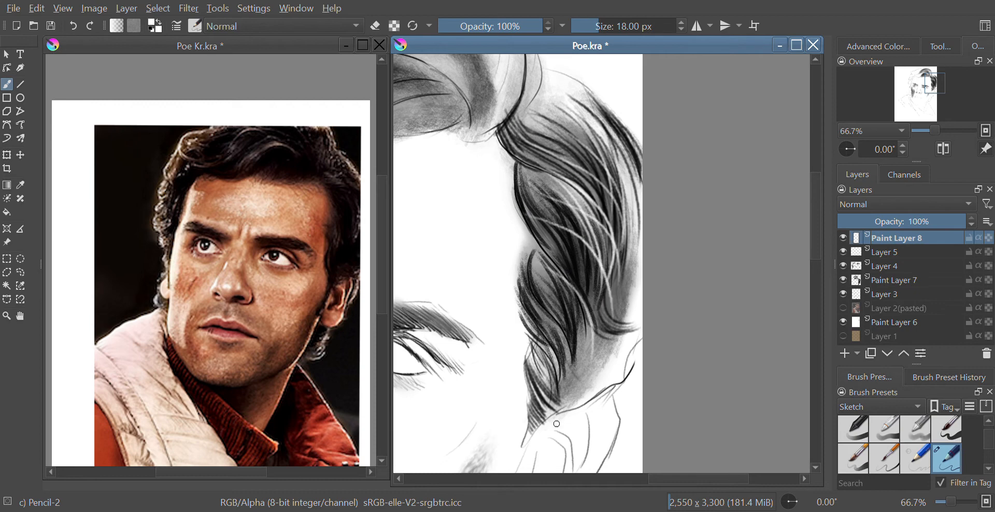
{"action": "left_click_drag", "start_coordinate": [550, 237], "coordinate": [601, 339]}
{"action": "left_click_drag", "start_coordinate": [539, 302], "coordinate": [592, 326]}
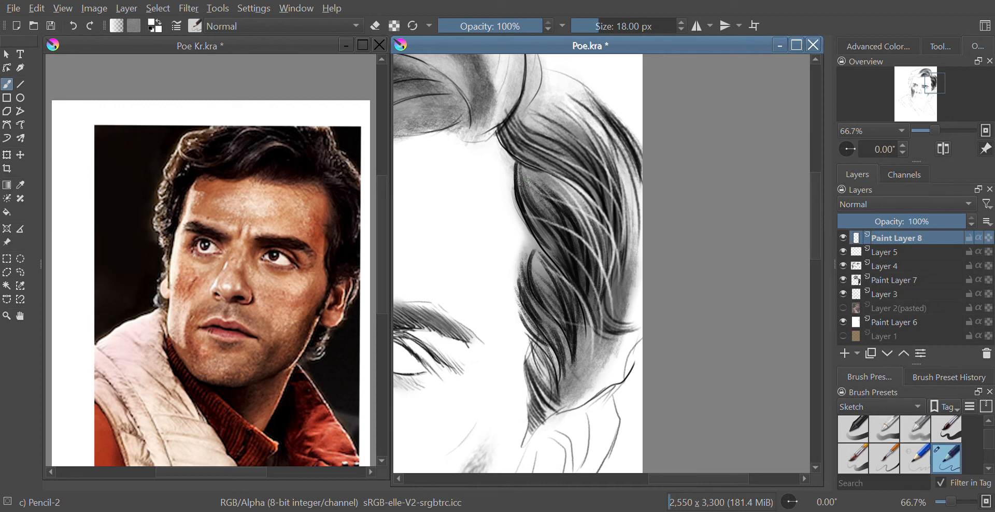
Add more white highlight strands across the upper hair toward the crown.
{"action": "left_click_drag", "start_coordinate": [530, 192], "coordinate": [612, 288]}
{"action": "left_click_drag", "start_coordinate": [545, 175], "coordinate": [615, 256]}
{"action": "left_click_drag", "start_coordinate": [524, 126], "coordinate": [606, 222]}
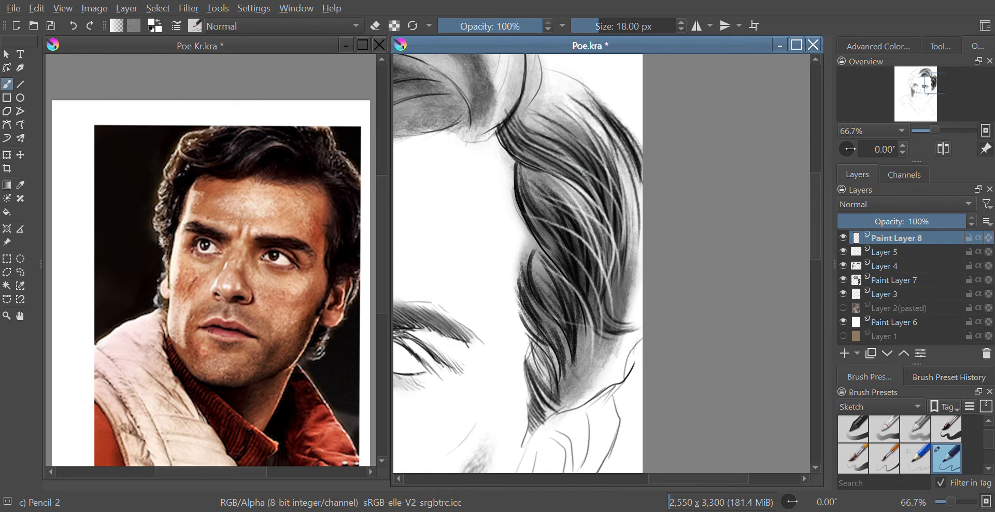
{"action": "mouse_move", "coordinate": [533, 106]}
{"action": "left_mouse_down"}
{"action": "mouse_move", "coordinate": [603, 170]}
{"action": "mouse_move", "coordinate": [609, 207]}
{"action": "left_mouse_up"}
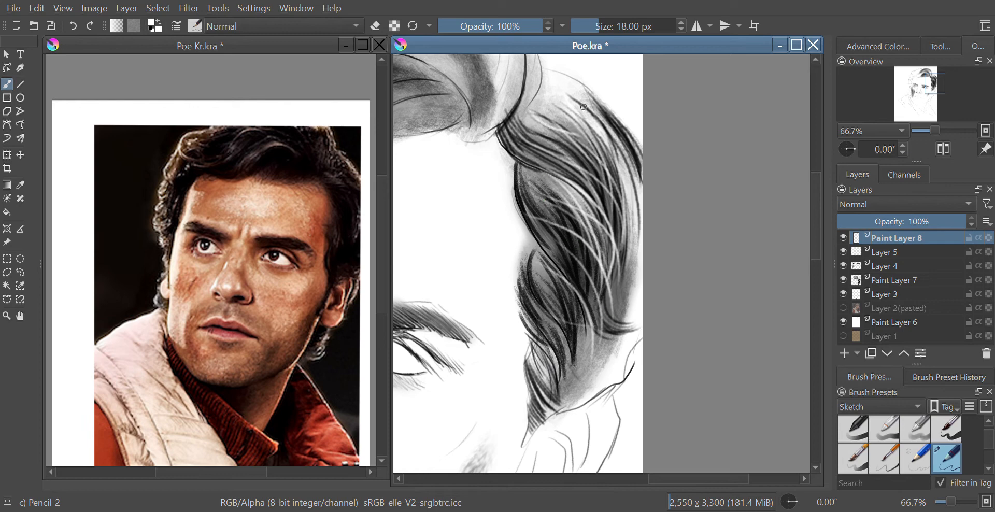
{"action": "mouse_move", "coordinate": [584, 106]}
{"action": "left_mouse_down"}
{"action": "mouse_move", "coordinate": [625, 200]}
{"action": "mouse_move", "coordinate": [627, 232]}
{"action": "left_mouse_up"}
{"action": "mouse_move", "coordinate": [525, 178]}
{"action": "left_mouse_down"}
{"action": "mouse_move", "coordinate": [555, 222]}
{"action": "mouse_move", "coordinate": [603, 237]}
{"action": "mouse_move", "coordinate": [587, 215]}
{"action": "left_mouse_up"}
{"action": "mouse_move", "coordinate": [525, 192]}
{"action": "left_mouse_down"}
{"action": "mouse_move", "coordinate": [548, 232]}
{"action": "mouse_move", "coordinate": [604, 277]}
{"action": "left_mouse_up"}
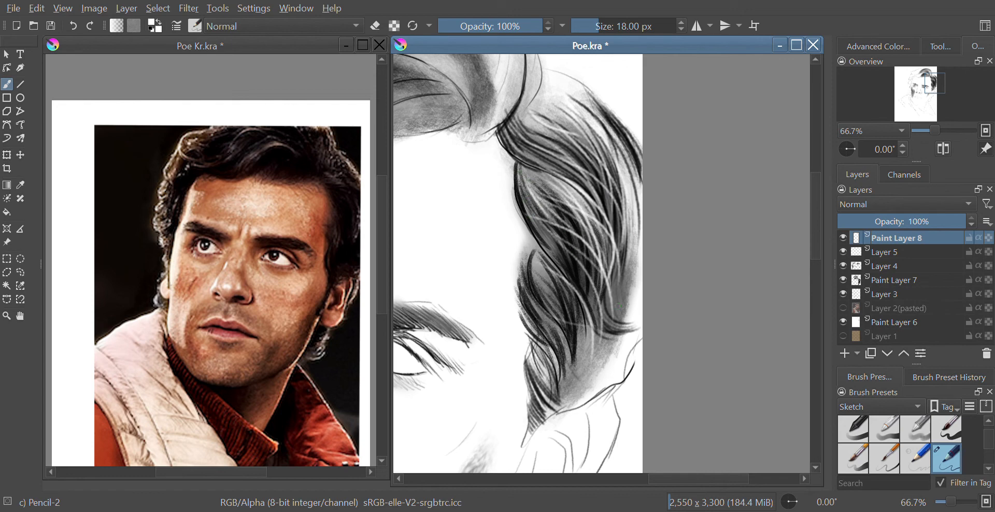
{"action": "mouse_move", "coordinate": [522, 132]}
{"action": "left_mouse_down"}
{"action": "mouse_move", "coordinate": [591, 176]}
{"action": "mouse_move", "coordinate": [574, 170]}
{"action": "mouse_move", "coordinate": [588, 190]}
{"action": "left_mouse_up"}
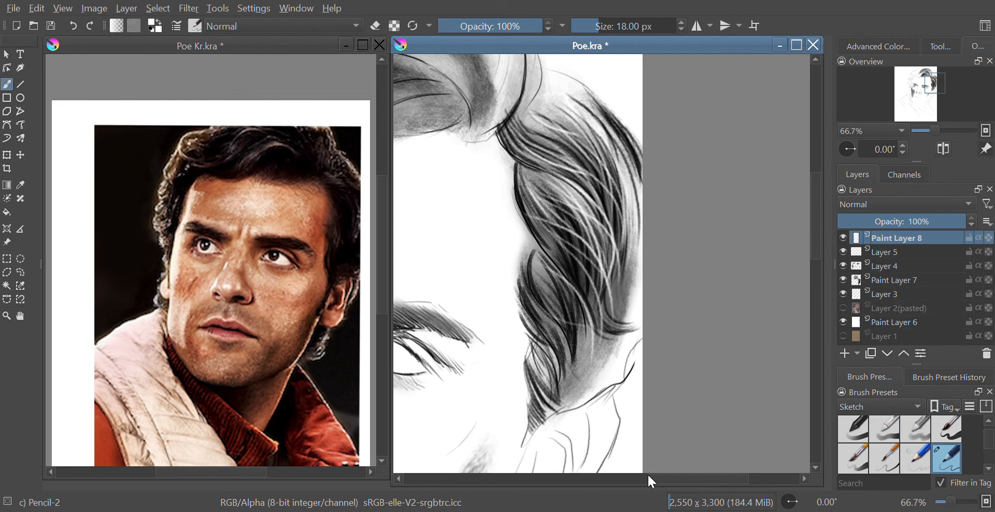
Select Layer 1 and zoom out to view the whole portrait.
{"action": "mouse_move", "coordinate": [684, 475]}
{"action": "left_mouse_down"}
{"action": "mouse_move", "coordinate": [625, 484]}
{"action": "mouse_move", "coordinate": [657, 480]}
{"action": "left_mouse_up"}
{"action": "left_click", "coordinate": [879, 336]}
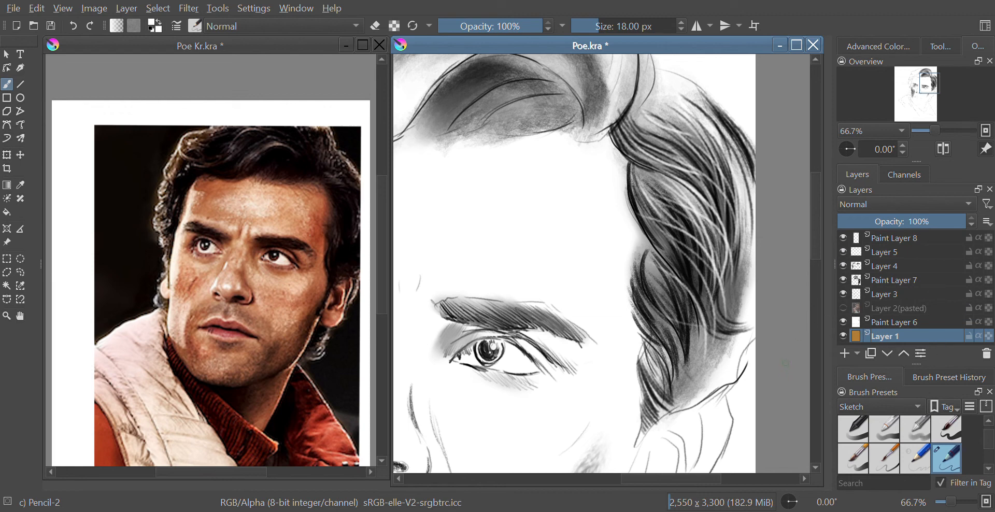
{"action": "key", "text": "minus"}
{"action": "key", "text": "minus"}
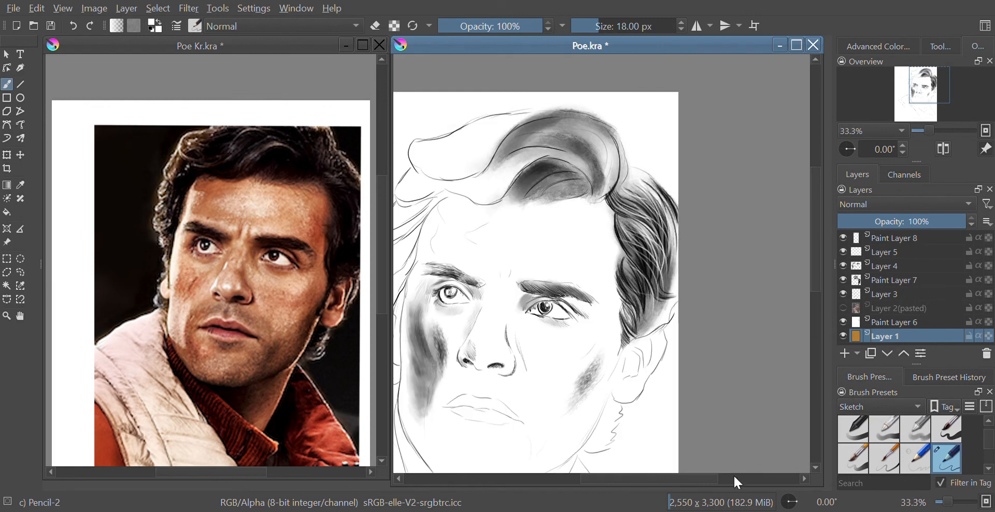
Hide Paint Layer 6 so the tan background of Layer 1 shows behind the drawing.
{"action": "left_click_drag", "start_coordinate": [706, 479], "coordinate": [676, 479]}
{"action": "left_click", "coordinate": [876, 294]}
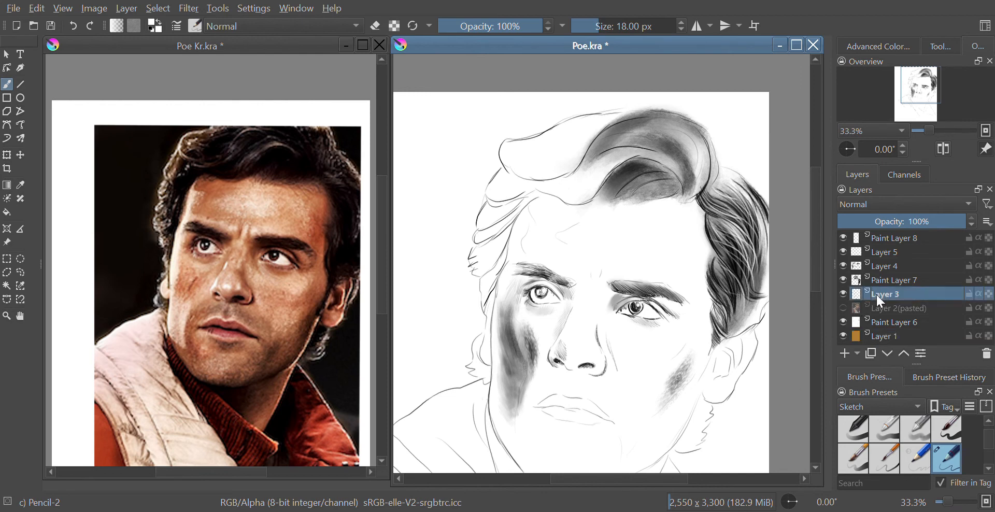
{"action": "left_click", "coordinate": [874, 308]}
{"action": "left_click", "coordinate": [870, 324]}
{"action": "left_click", "coordinate": [840, 322]}
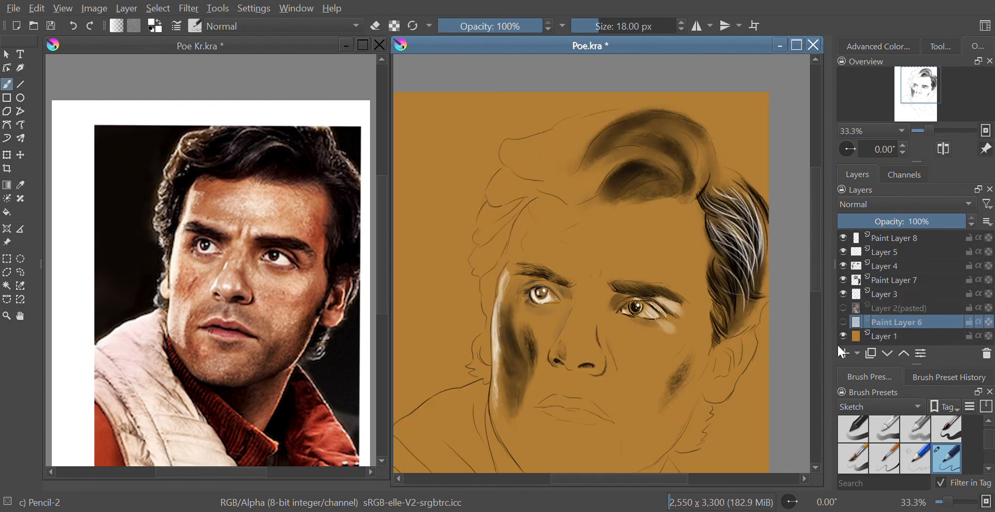
Select Paint Layer 8 and paint white highlight strands along the right-side hair.
{"action": "left_click_drag", "start_coordinate": [548, 480], "coordinate": [587, 482]}
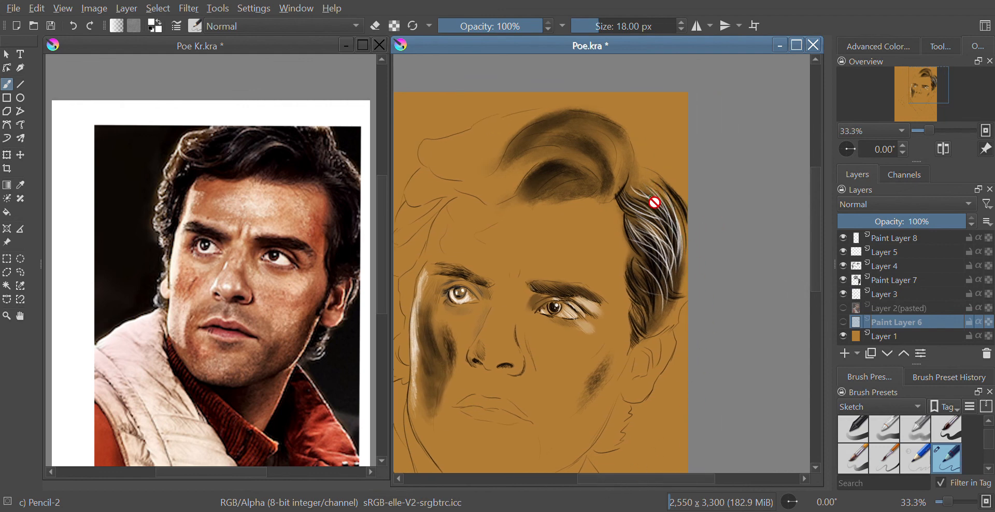
{"action": "left_click", "coordinate": [876, 243]}
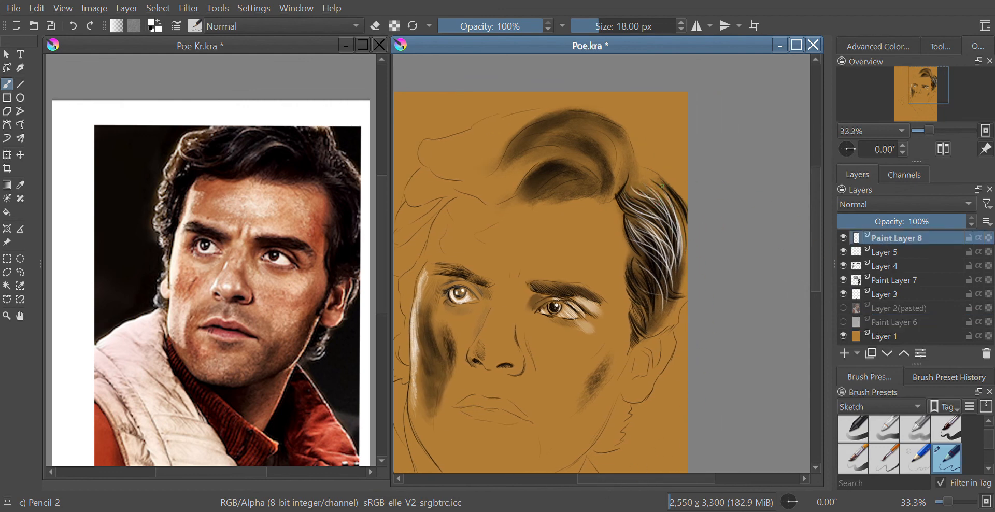
{"action": "mouse_move", "coordinate": [648, 177]}
{"action": "left_mouse_down"}
{"action": "mouse_move", "coordinate": [682, 237]}
{"action": "mouse_move", "coordinate": [673, 266]}
{"action": "left_mouse_up"}
{"action": "mouse_move", "coordinate": [636, 184]}
{"action": "left_mouse_down"}
{"action": "mouse_move", "coordinate": [663, 215]}
{"action": "mouse_move", "coordinate": [671, 205]}
{"action": "mouse_move", "coordinate": [686, 231]}
{"action": "left_mouse_up"}
{"action": "left_click_drag", "start_coordinate": [640, 176], "coordinate": [668, 214]}
{"action": "mouse_move", "coordinate": [640, 167]}
{"action": "left_mouse_down"}
{"action": "mouse_move", "coordinate": [680, 199]}
{"action": "mouse_move", "coordinate": [681, 269]}
{"action": "left_mouse_up"}
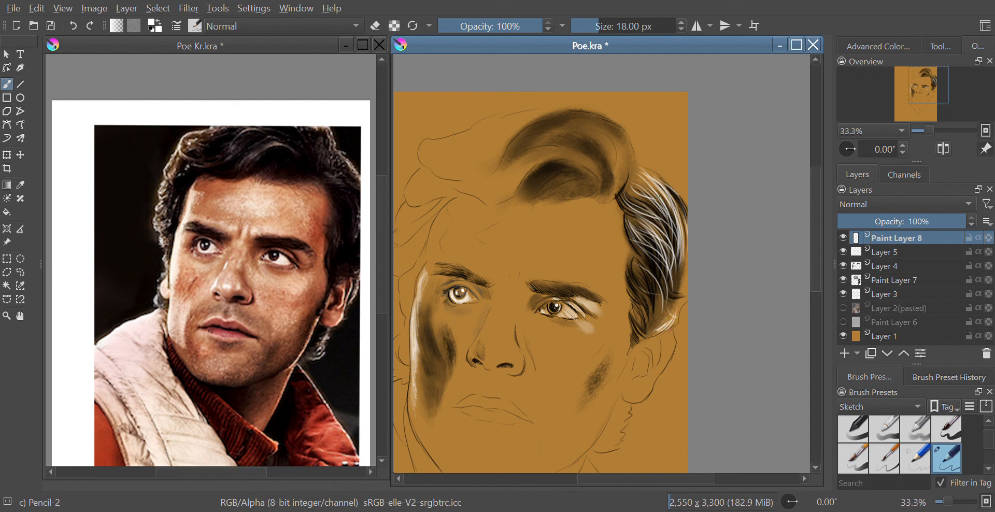
Add more white highlight strands through the upper hair near the crown.
{"action": "left_click_drag", "start_coordinate": [643, 169], "coordinate": [670, 198]}
{"action": "left_click_drag", "start_coordinate": [628, 143], "coordinate": [629, 171]}
{"action": "left_click_drag", "start_coordinate": [618, 134], "coordinate": [623, 162]}
{"action": "mouse_move", "coordinate": [610, 129]}
{"action": "left_mouse_down"}
{"action": "mouse_move", "coordinate": [631, 181]}
{"action": "mouse_move", "coordinate": [623, 193]}
{"action": "left_mouse_up"}
{"action": "mouse_move", "coordinate": [619, 167]}
{"action": "left_mouse_down"}
{"action": "mouse_move", "coordinate": [625, 182]}
{"action": "mouse_move", "coordinate": [635, 175]}
{"action": "left_mouse_up"}
{"action": "left_click_drag", "start_coordinate": [634, 147], "coordinate": [636, 169]}
{"action": "left_click_drag", "start_coordinate": [632, 134], "coordinate": [638, 159]}
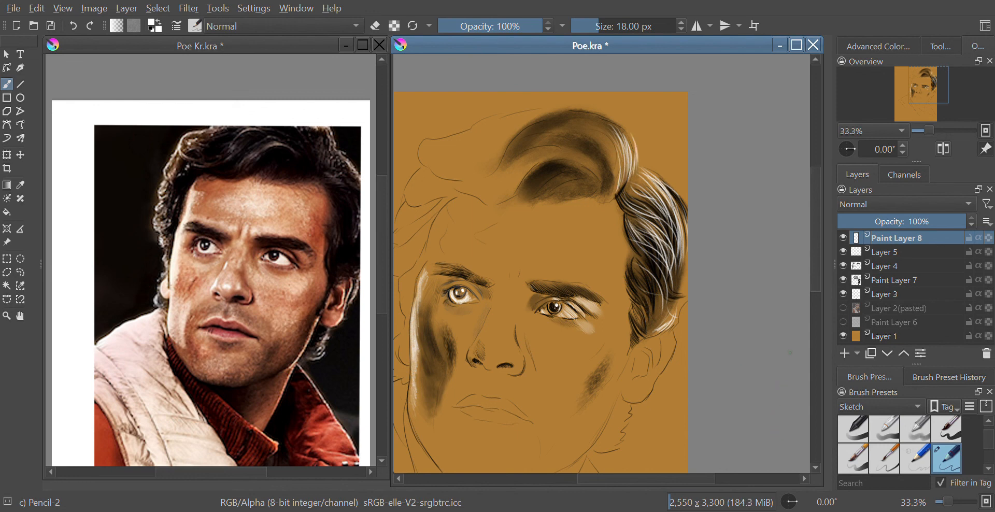
{"action": "scroll", "coordinate": [817, 259], "scroll_direction": "up", "scroll_amount": 1}
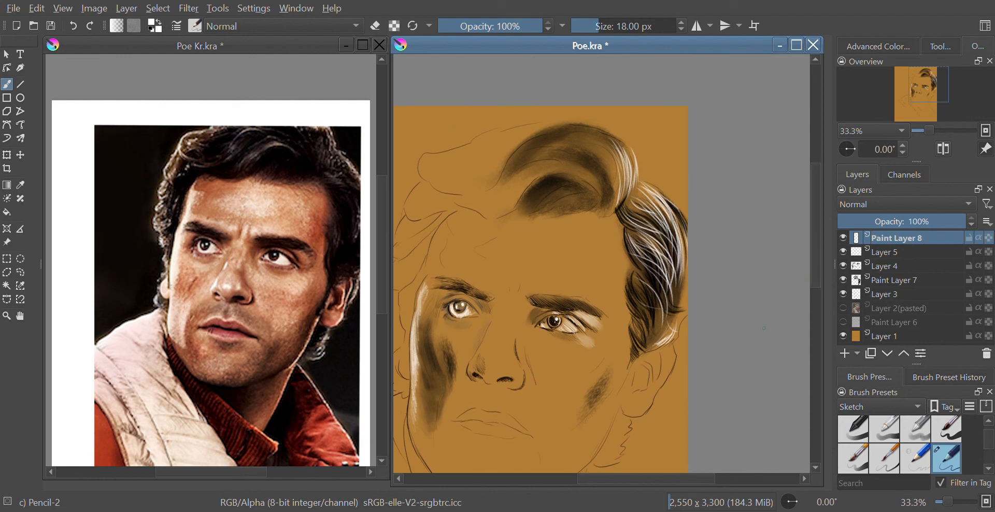
{"action": "left_click_drag", "start_coordinate": [814, 244], "coordinate": [813, 241]}
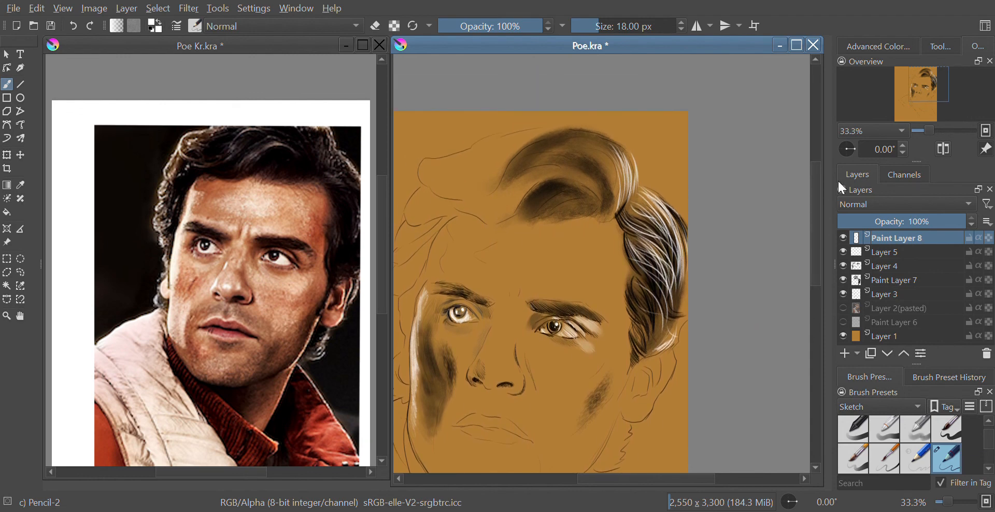